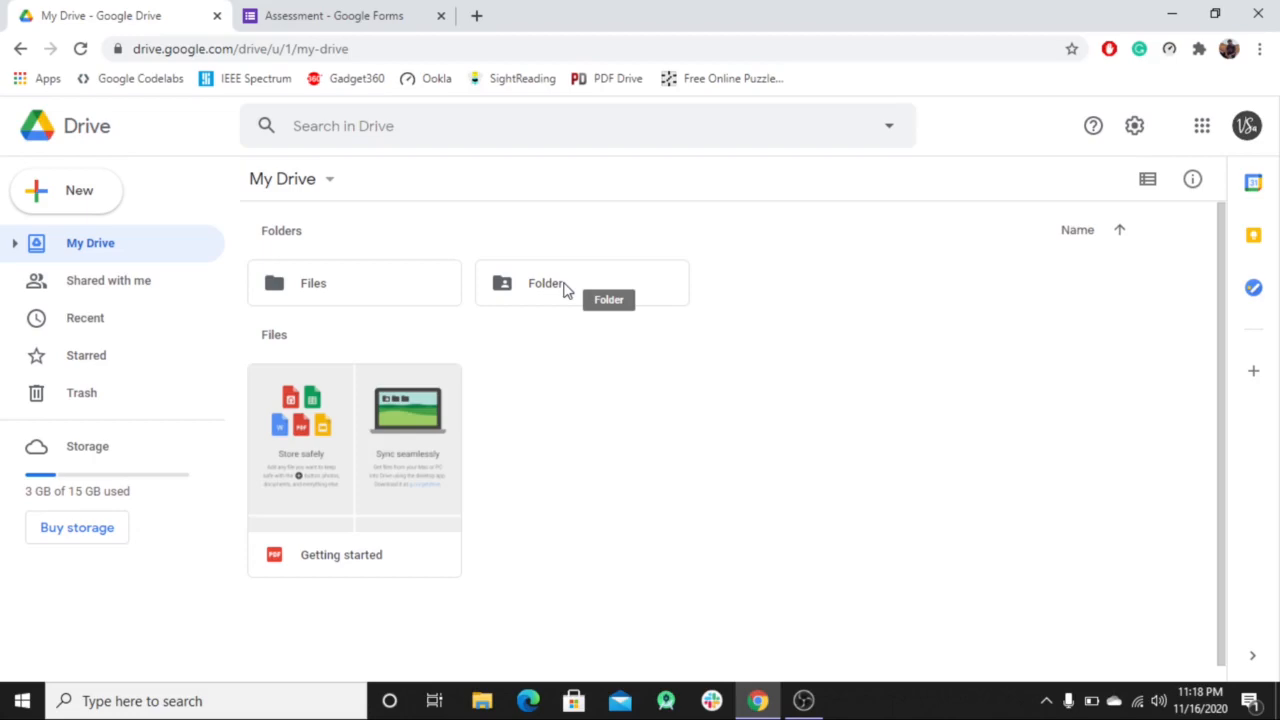
Inside Folder, create a Google Forms form from a template, shared with the folder.
{"action": "double_click", "coordinate": [563, 288]}
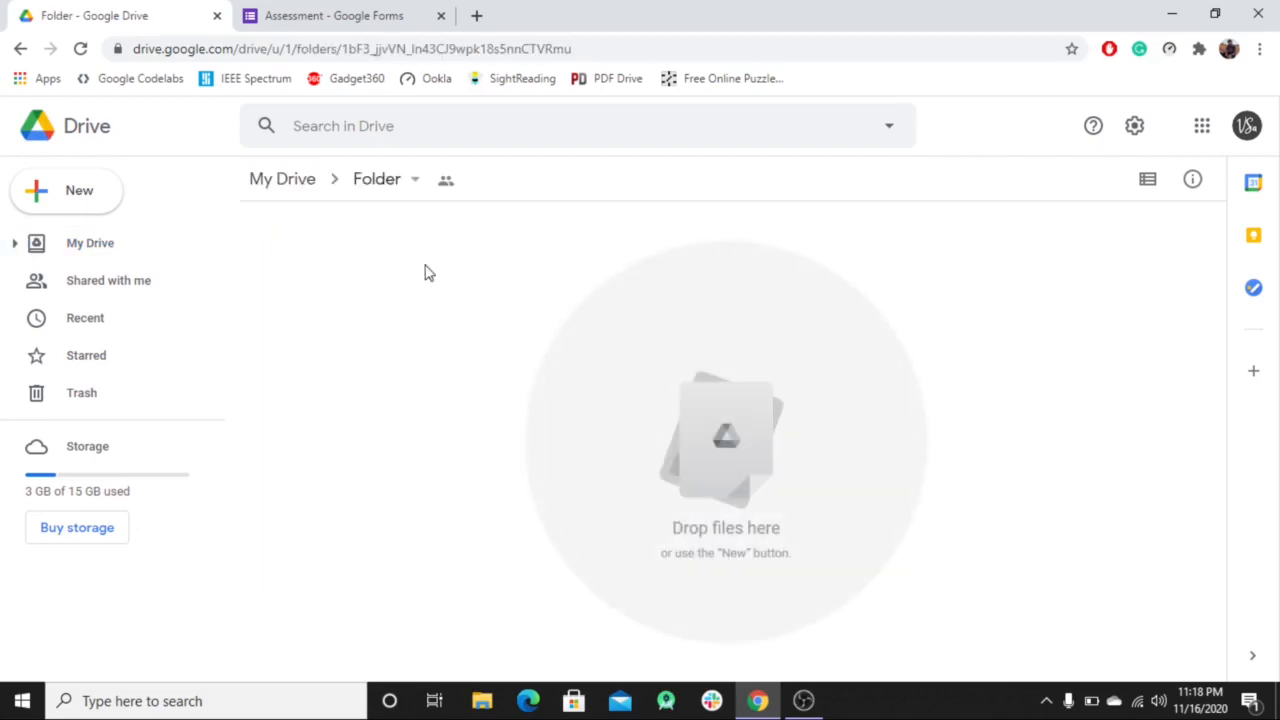
{"action": "left_click", "coordinate": [79, 195]}
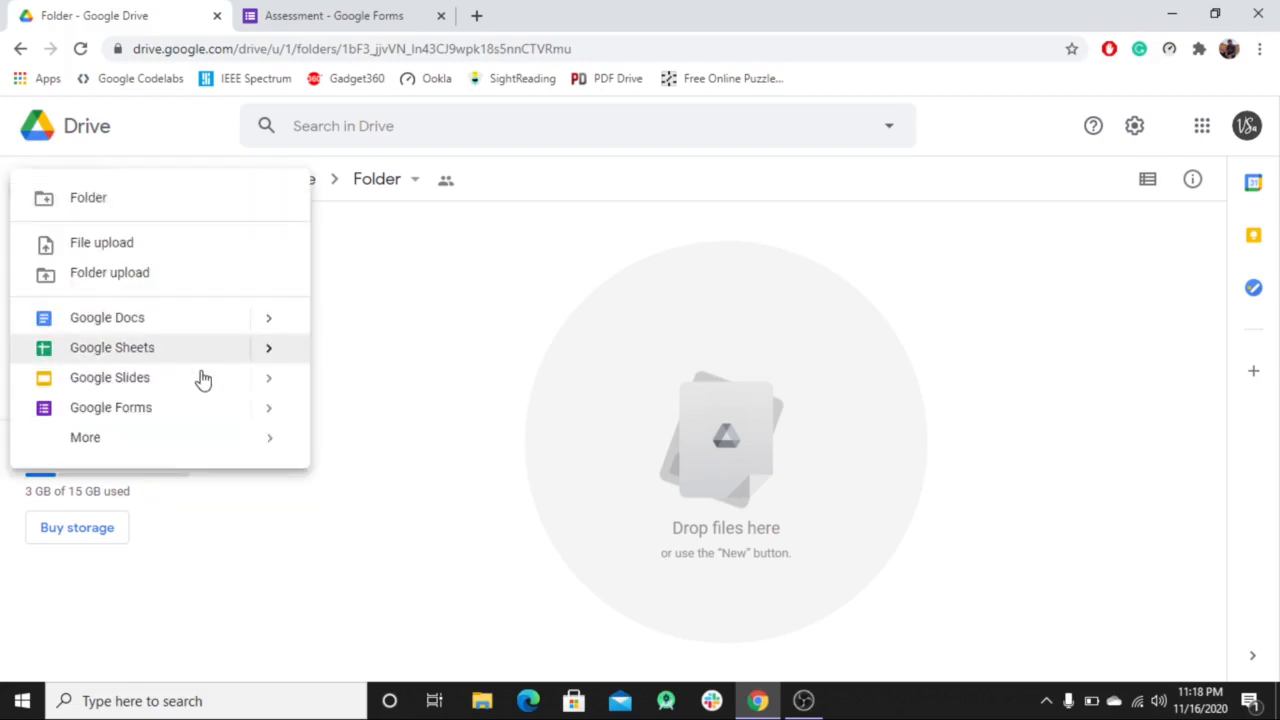
{"action": "left_click", "coordinate": [267, 412]}
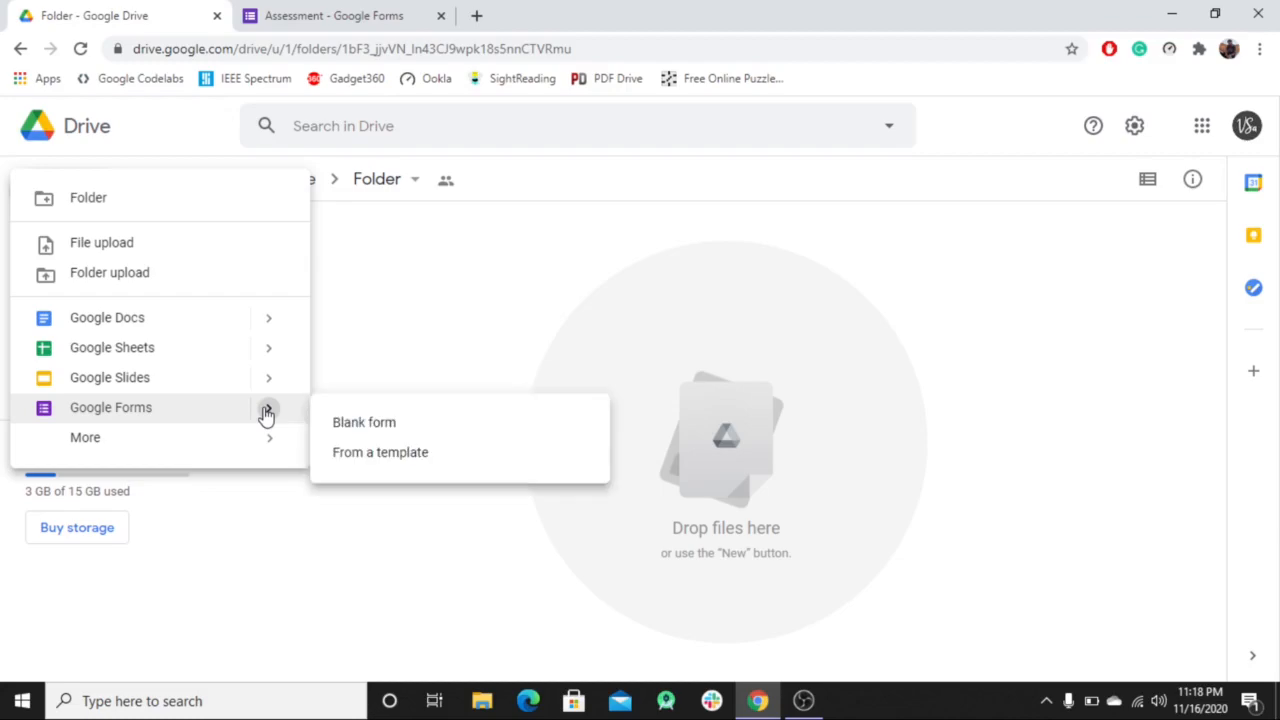
{"action": "left_click", "coordinate": [388, 452]}
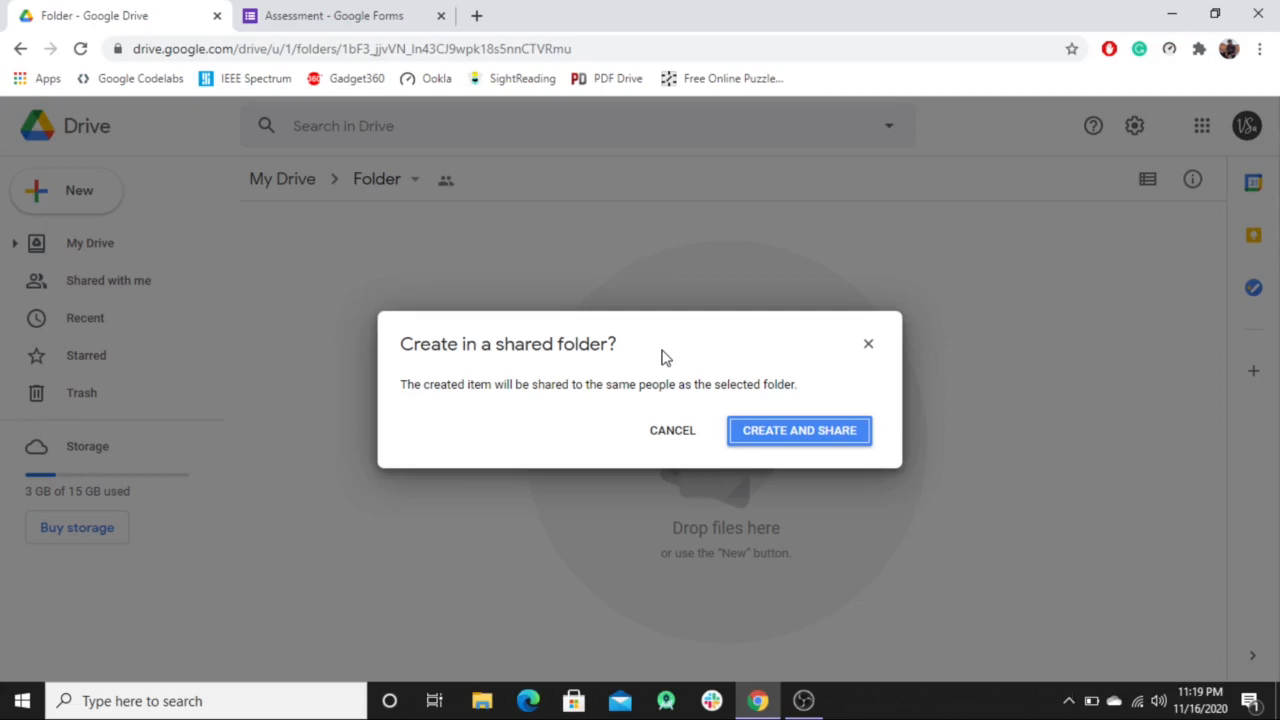
{"action": "left_click", "coordinate": [797, 435]}
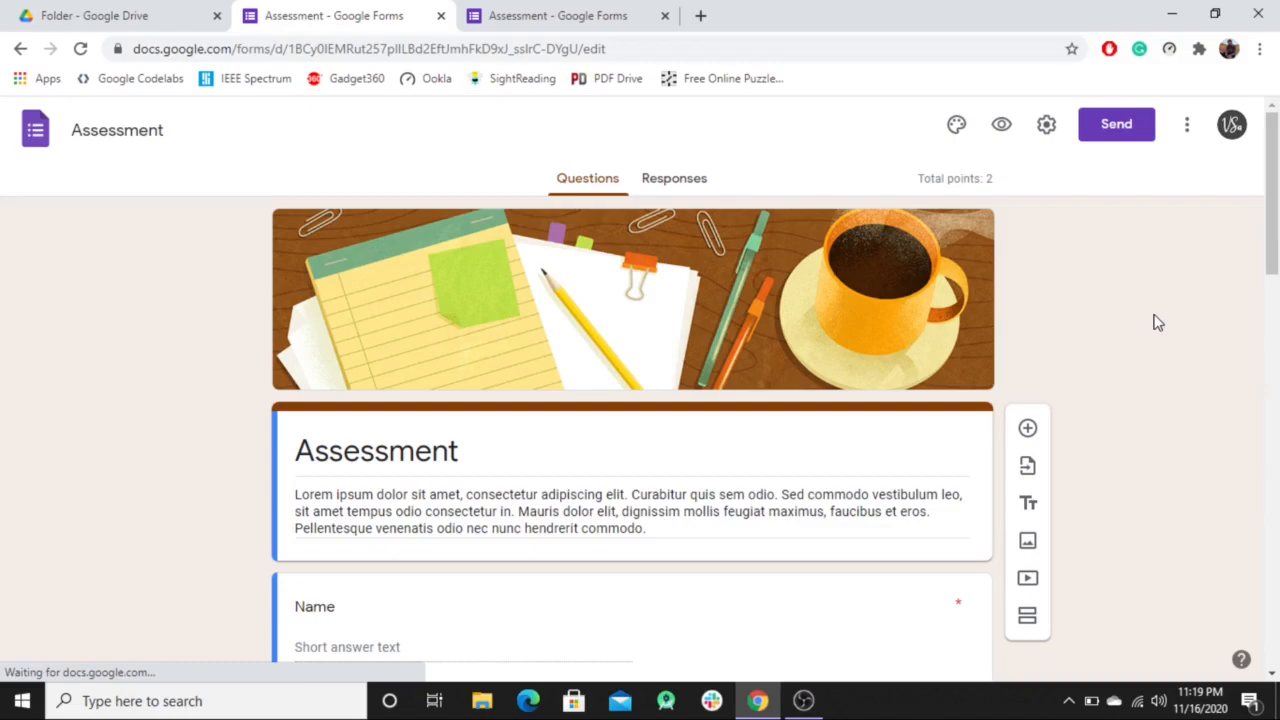
Append ' 1' to the form title so it reads 'Assessment 1', then move down to the quiz questions.
{"action": "left_click", "coordinate": [470, 451]}
{"action": "type", "text": "1"}
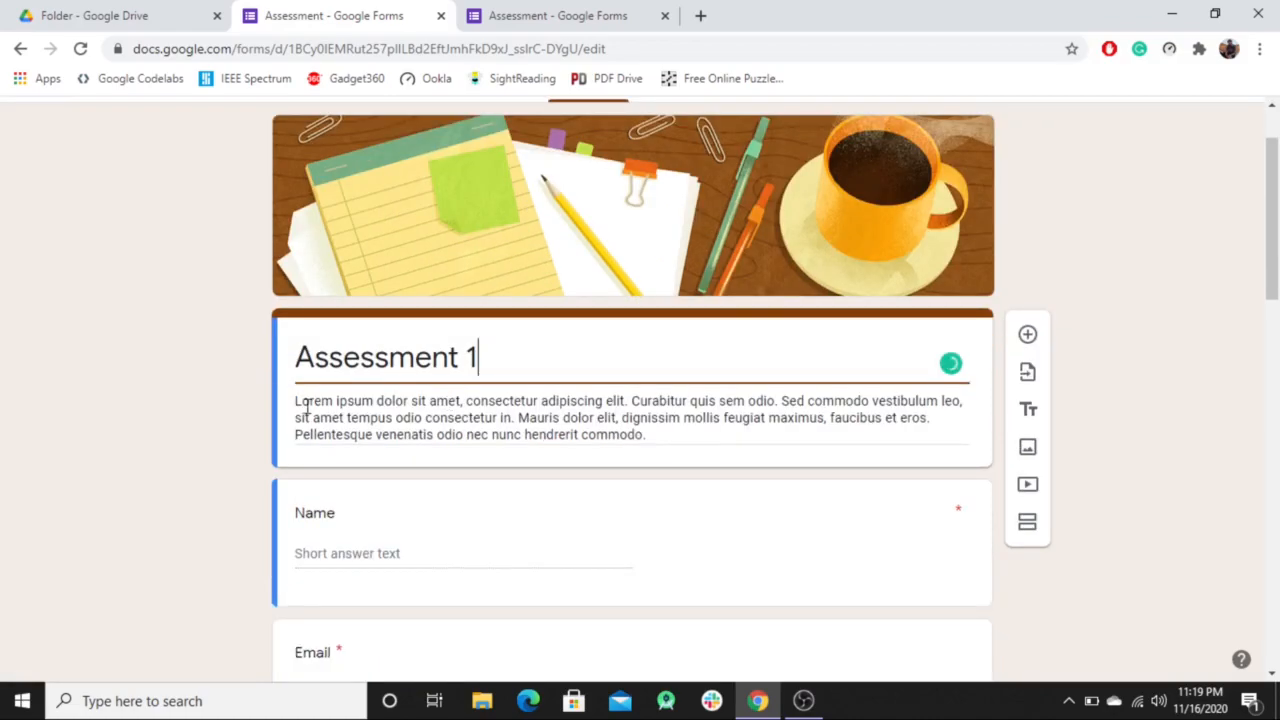
{"action": "scroll", "coordinate": [1115, 390], "scroll_direction": "down", "scroll_amount": 1}
{"action": "scroll", "coordinate": [1115, 390], "scroll_direction": "down", "scroll_amount": 1}
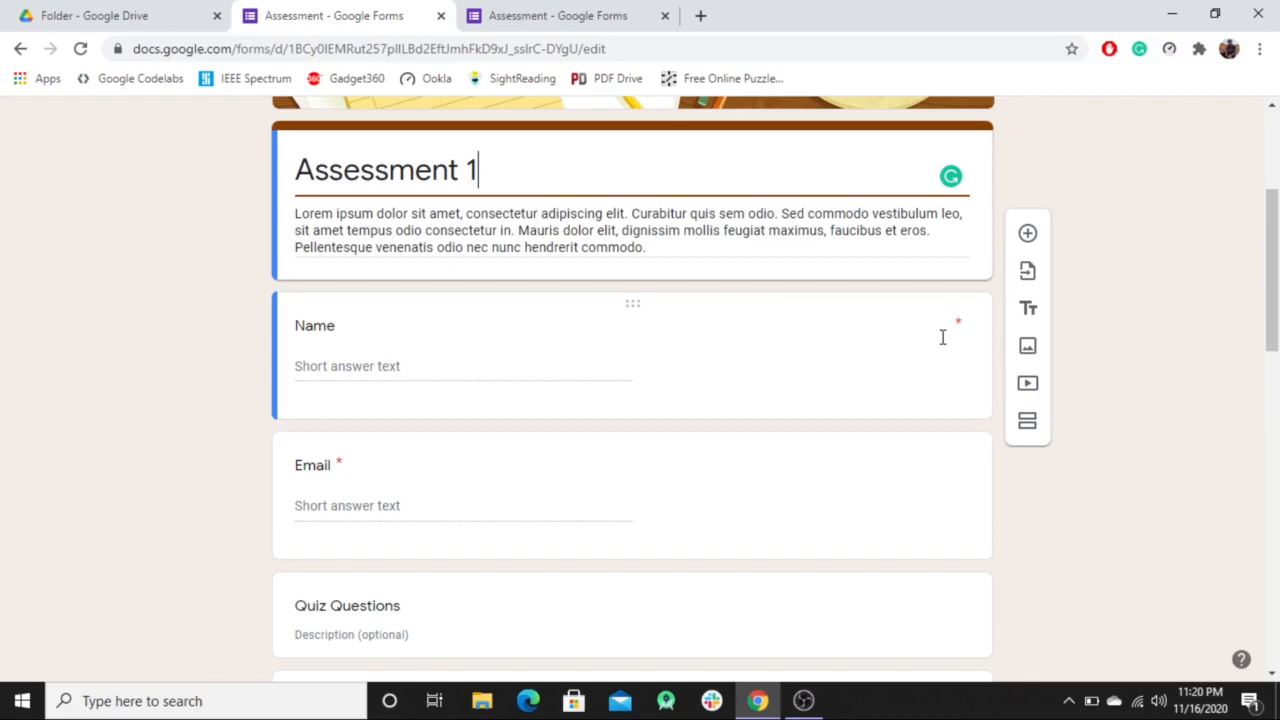
{"action": "scroll", "coordinate": [440, 322], "scroll_direction": "down", "scroll_amount": 2}
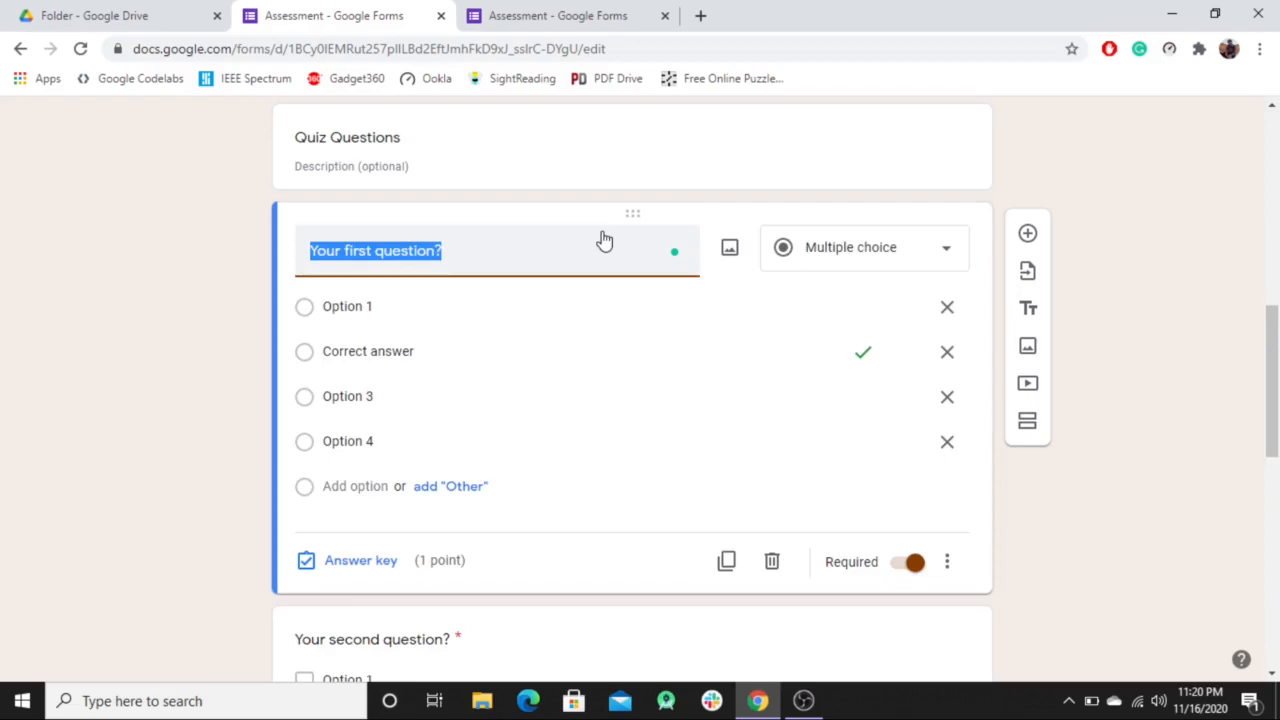
Select the first quiz question and open its question-type dropdown.
{"action": "left_click", "coordinate": [627, 235]}
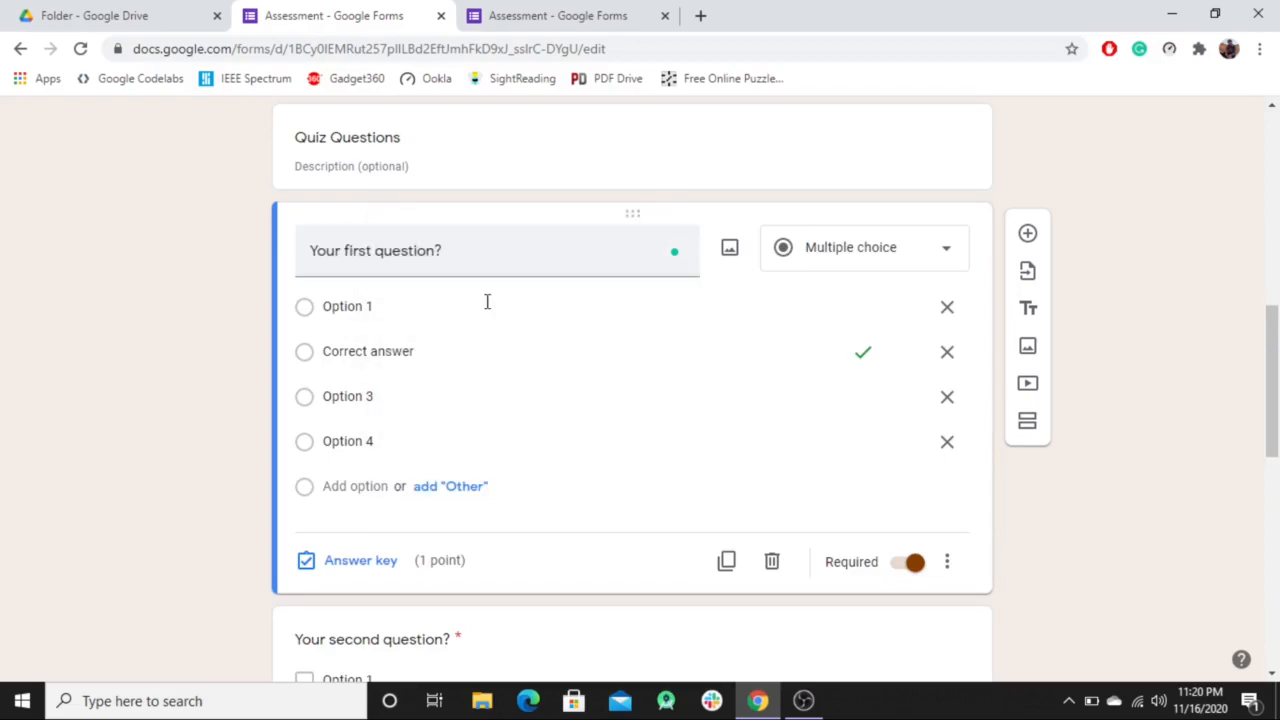
{"action": "left_click", "coordinate": [472, 247]}
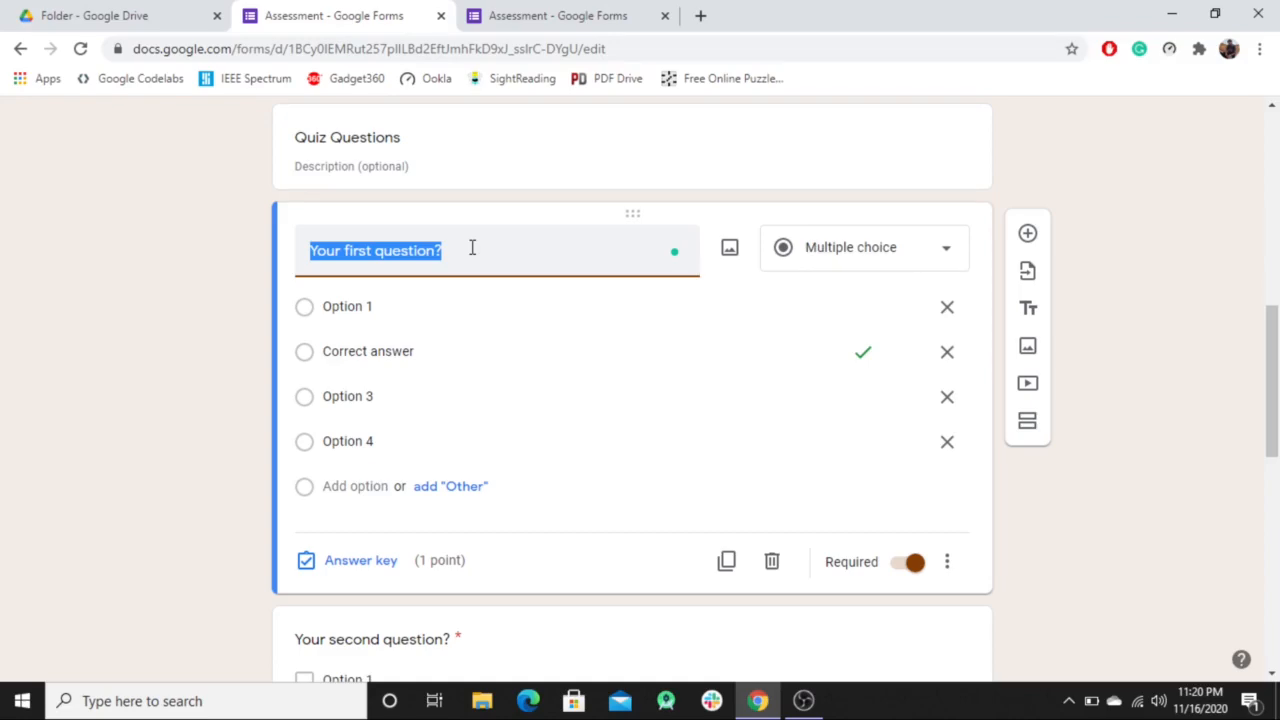
{"action": "left_click", "coordinate": [460, 441]}
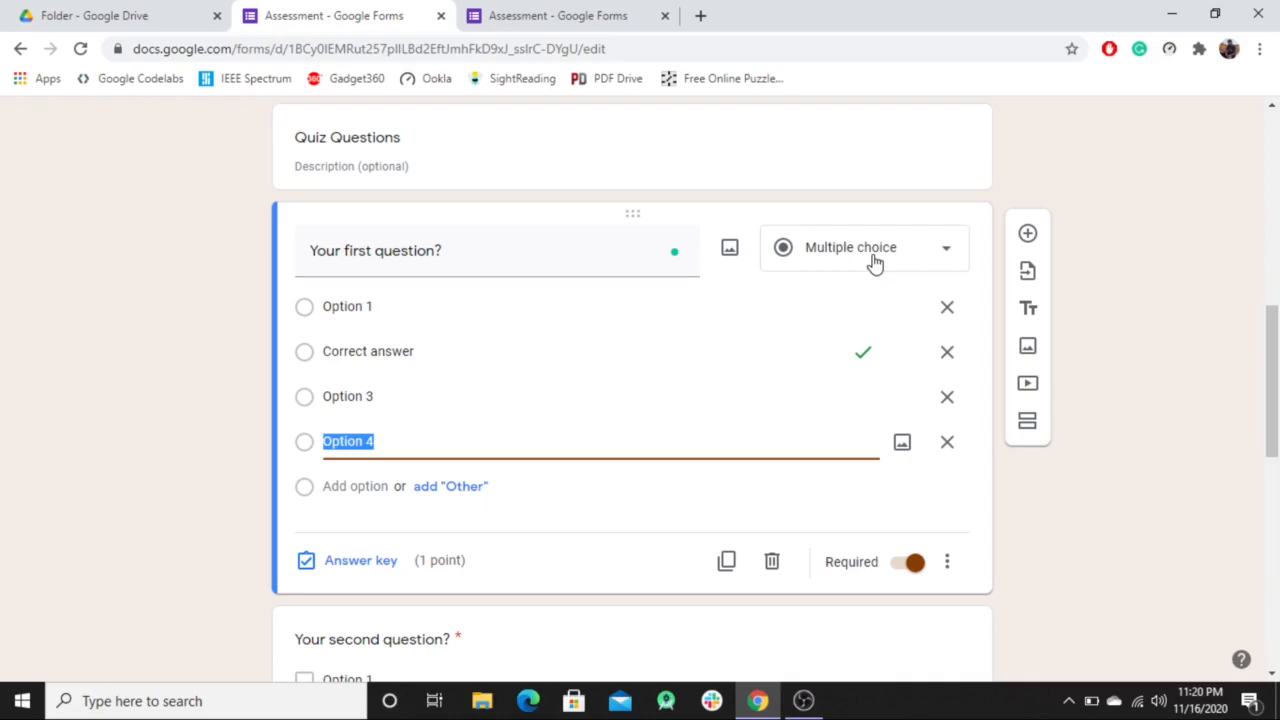
{"action": "left_click", "coordinate": [874, 262]}
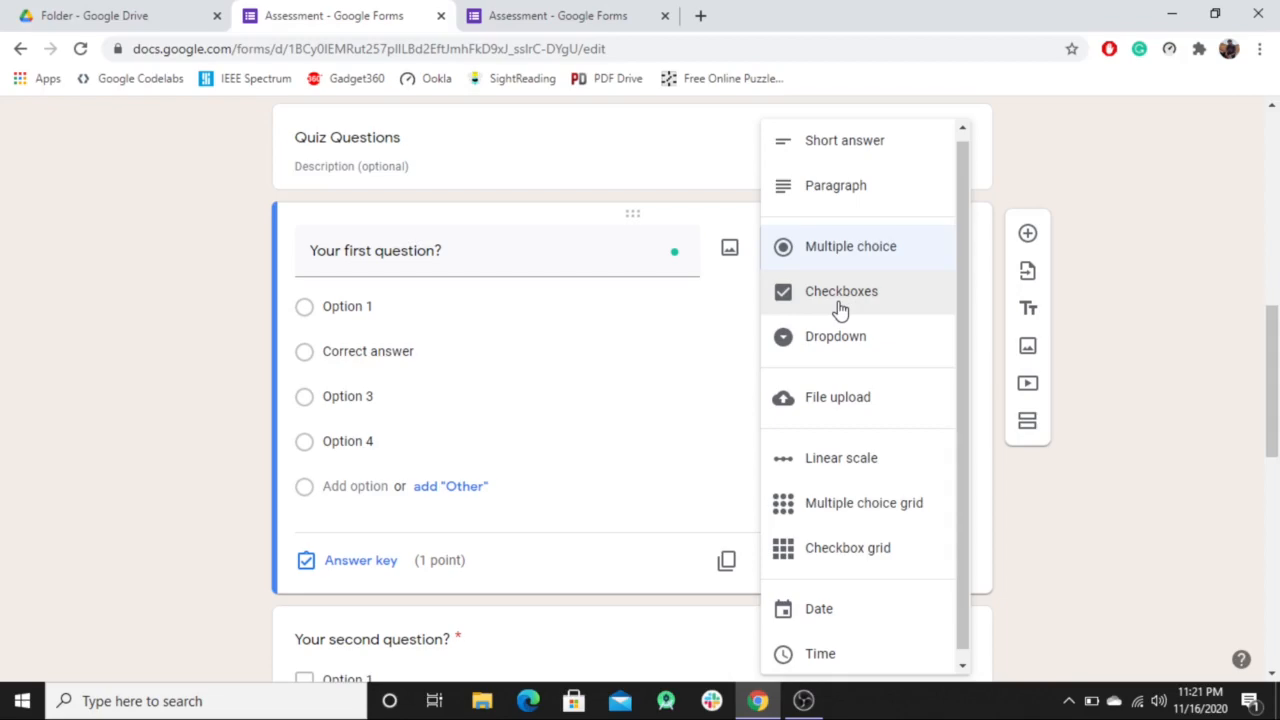
Change the first question to Checkboxes and open its answer key.
{"action": "left_click", "coordinate": [840, 291]}
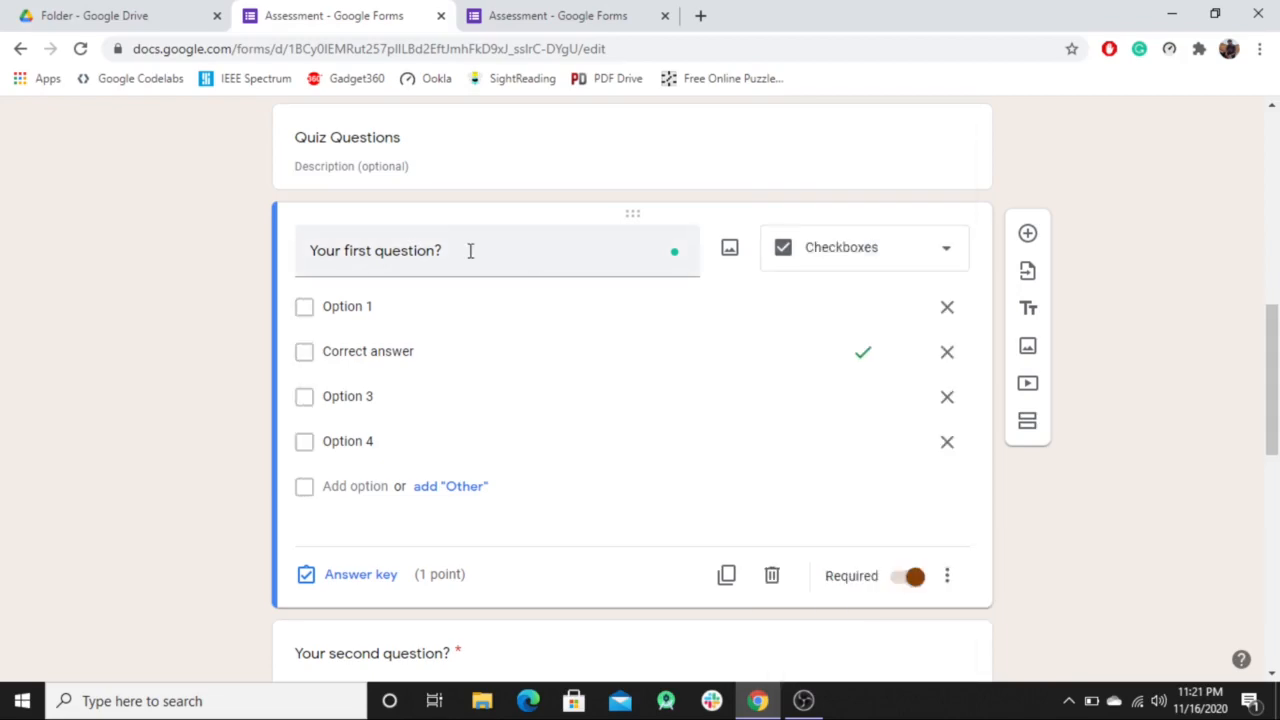
{"action": "left_click", "coordinate": [335, 253]}
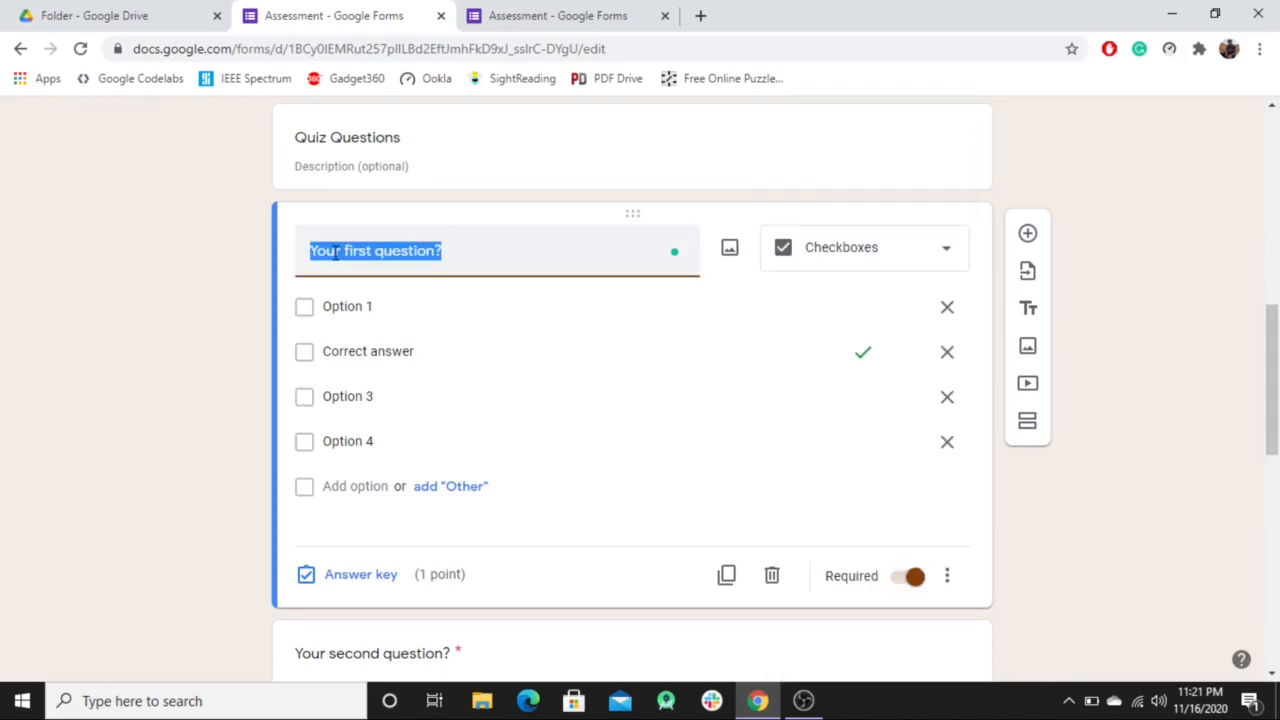
{"action": "left_click", "coordinate": [435, 251]}
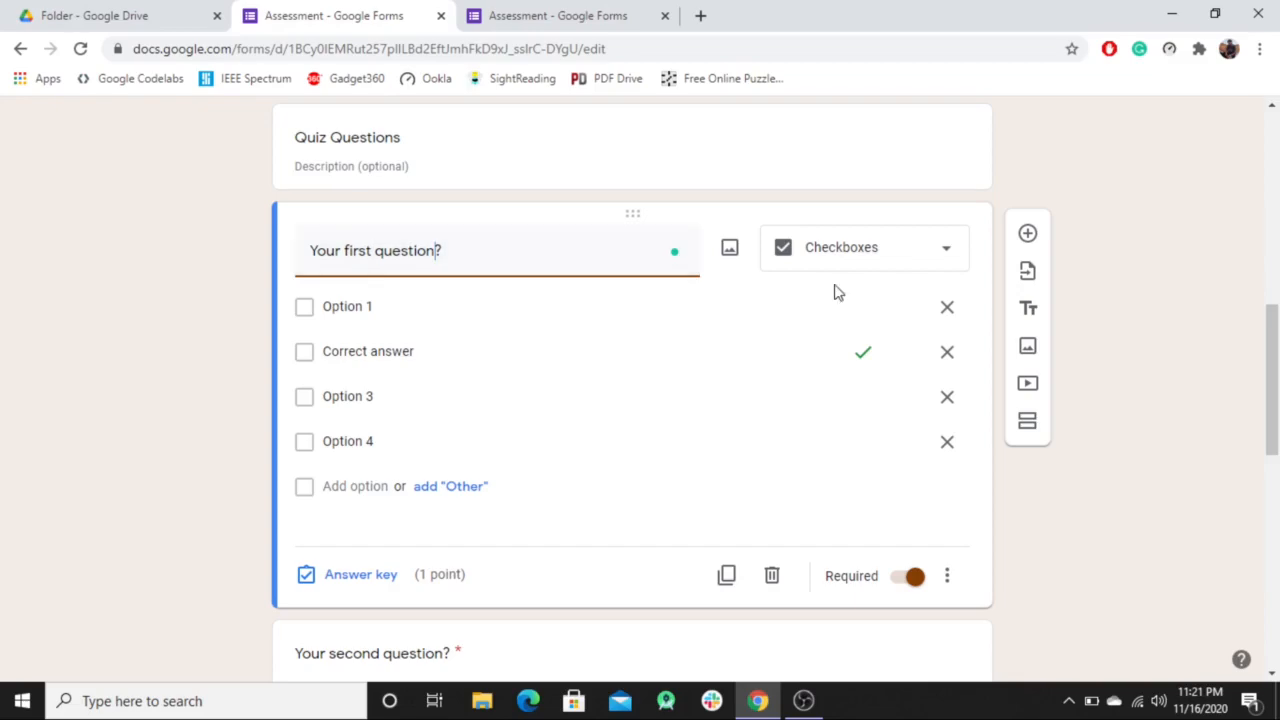
{"action": "left_click", "coordinate": [372, 574]}
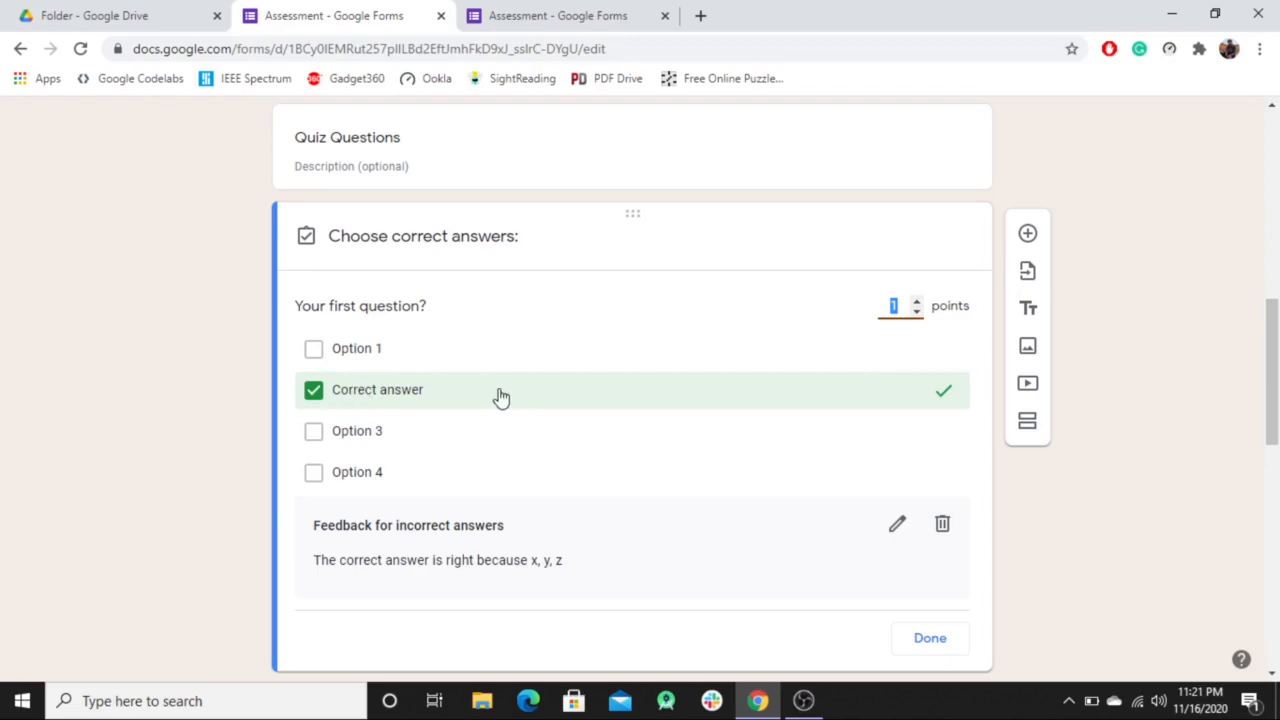
Mark Option 4 as a second correct answer, set the question to 5 points, and close the answer key.
{"action": "left_click", "coordinate": [414, 473]}
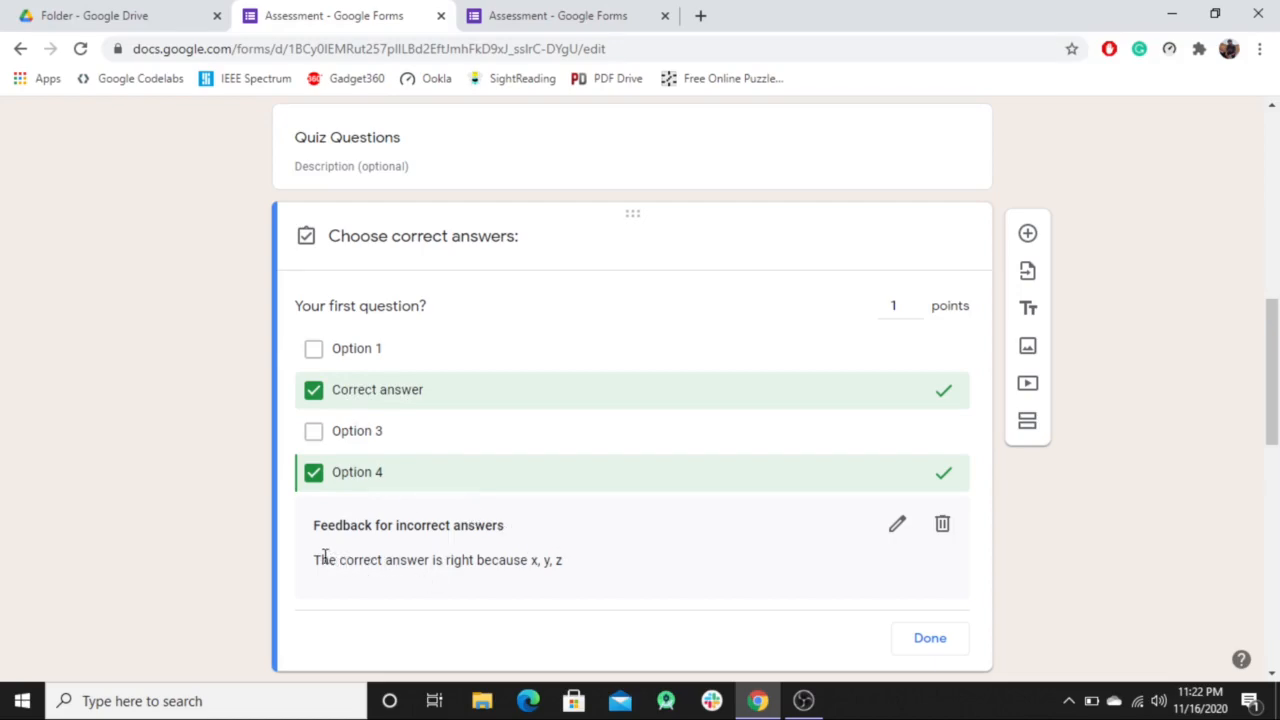
{"action": "left_click_drag", "start_coordinate": [316, 563], "coordinate": [603, 586]}
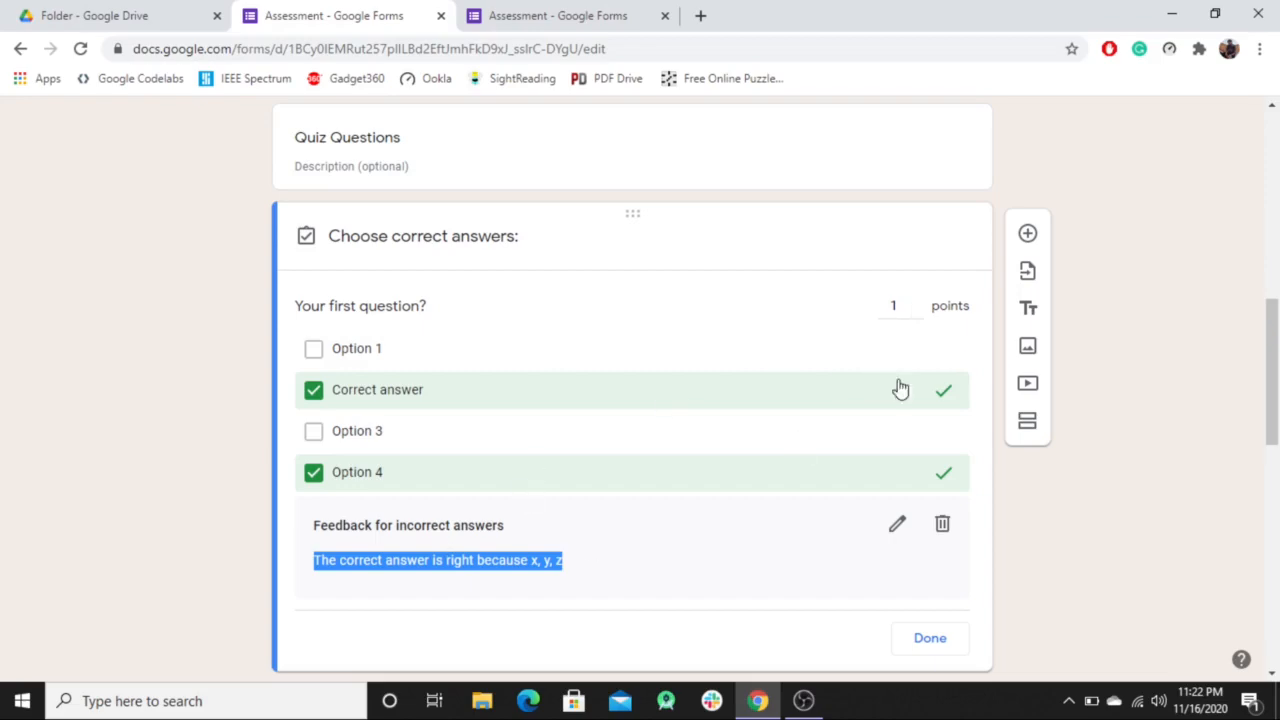
{"action": "left_click", "coordinate": [917, 302]}
{"action": "left_click", "coordinate": [916, 302]}
{"action": "left_click", "coordinate": [916, 302]}
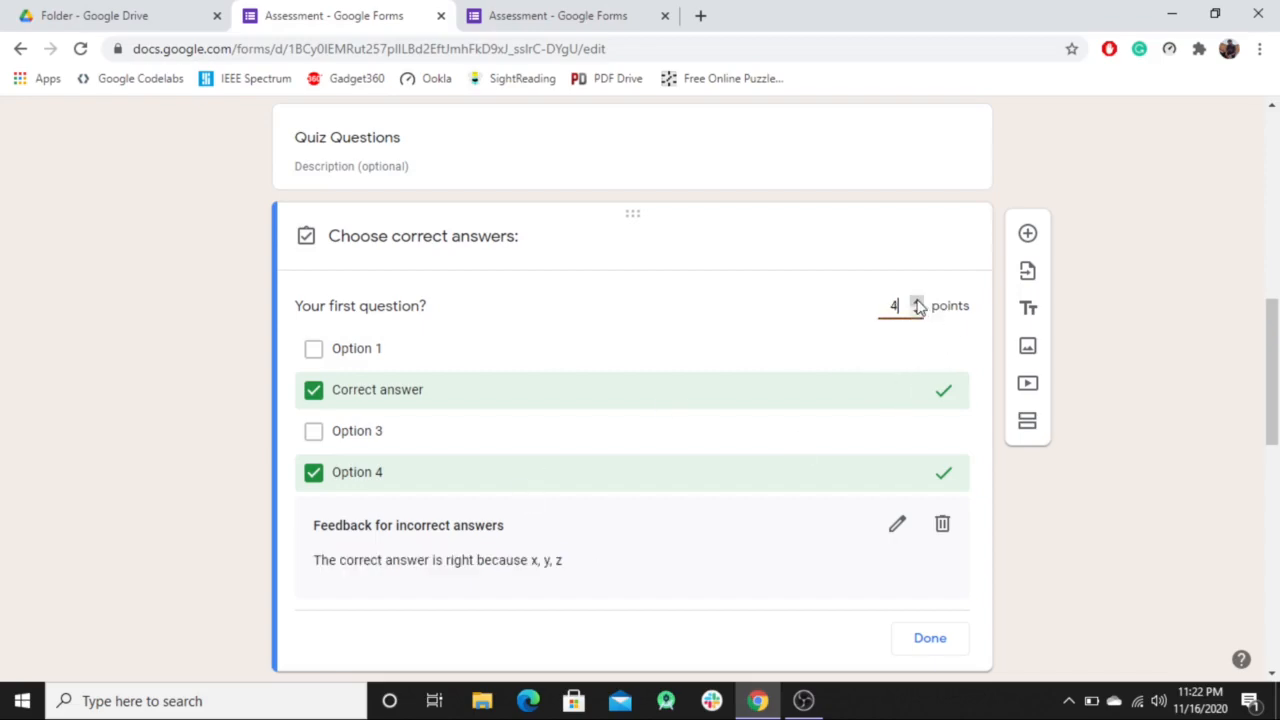
{"action": "left_click", "coordinate": [916, 302]}
{"action": "left_click", "coordinate": [917, 312]}
{"action": "left_click", "coordinate": [917, 302]}
{"action": "scroll", "coordinate": [866, 546], "scroll_direction": "down", "scroll_amount": 2}
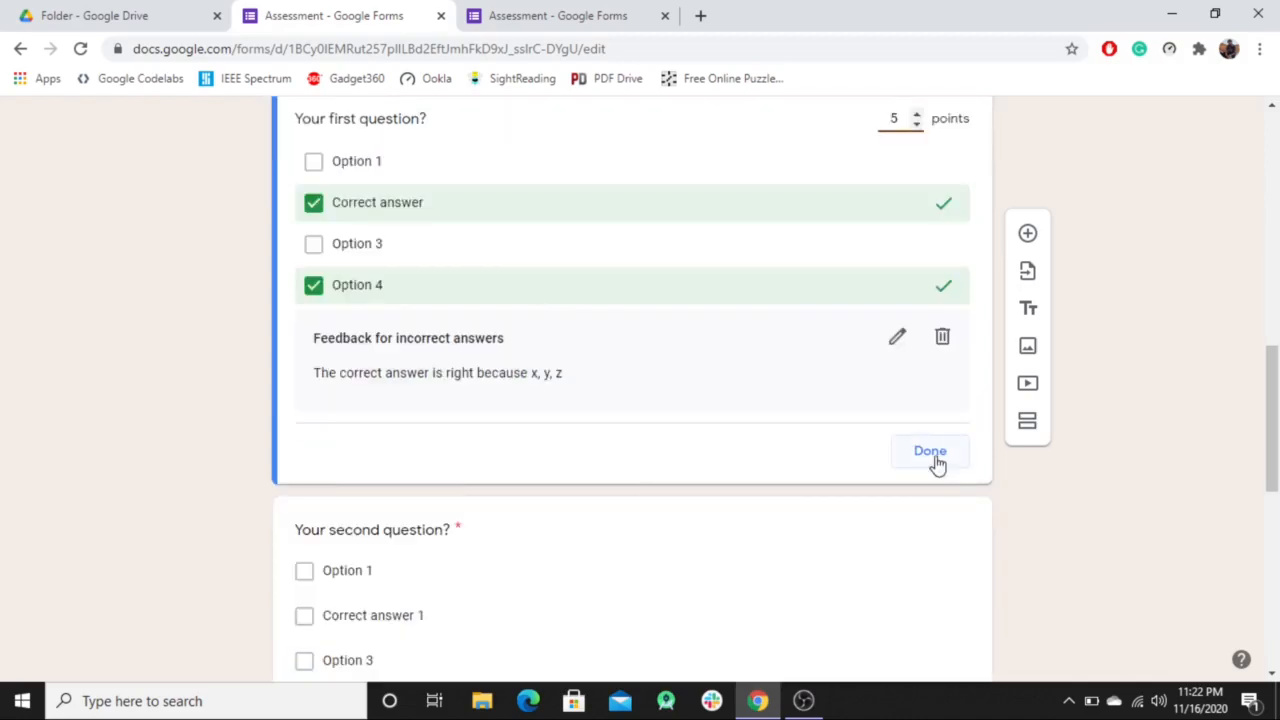
{"action": "left_click", "coordinate": [936, 463]}
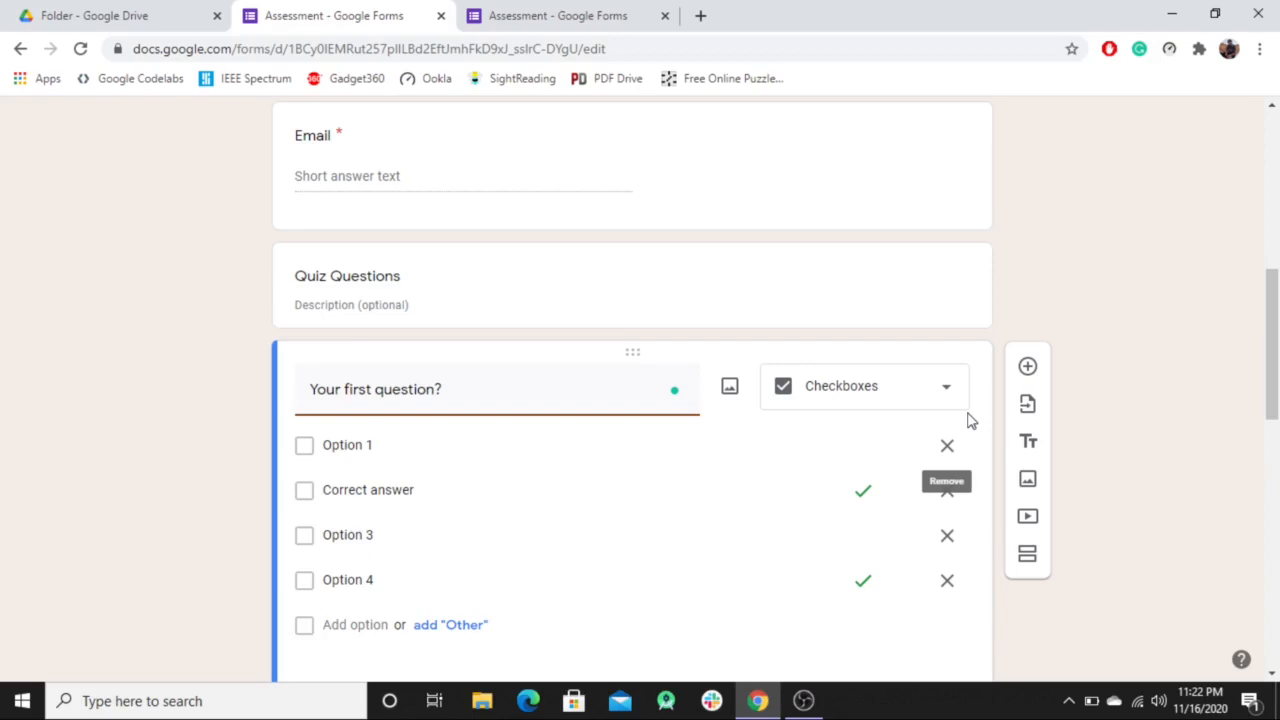
{"action": "scroll", "coordinate": [968, 420], "scroll_direction": "down", "scroll_amount": 2}
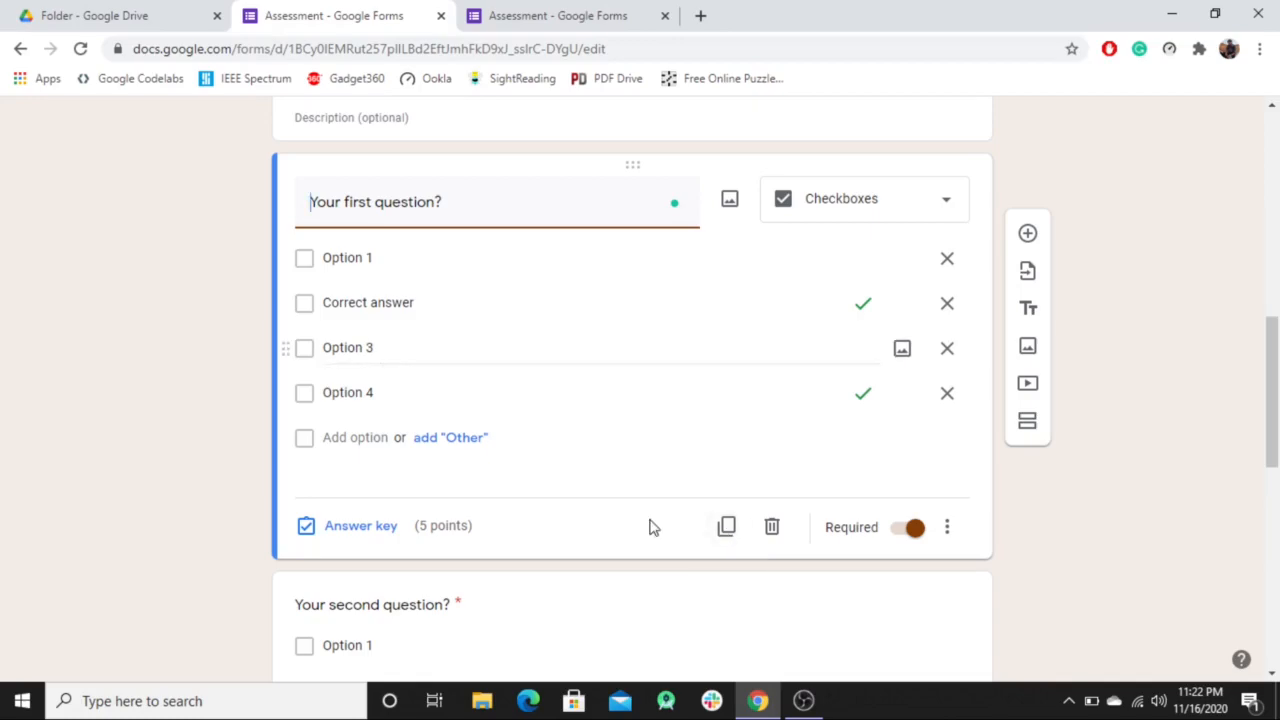
{"action": "left_click", "coordinate": [722, 525]}
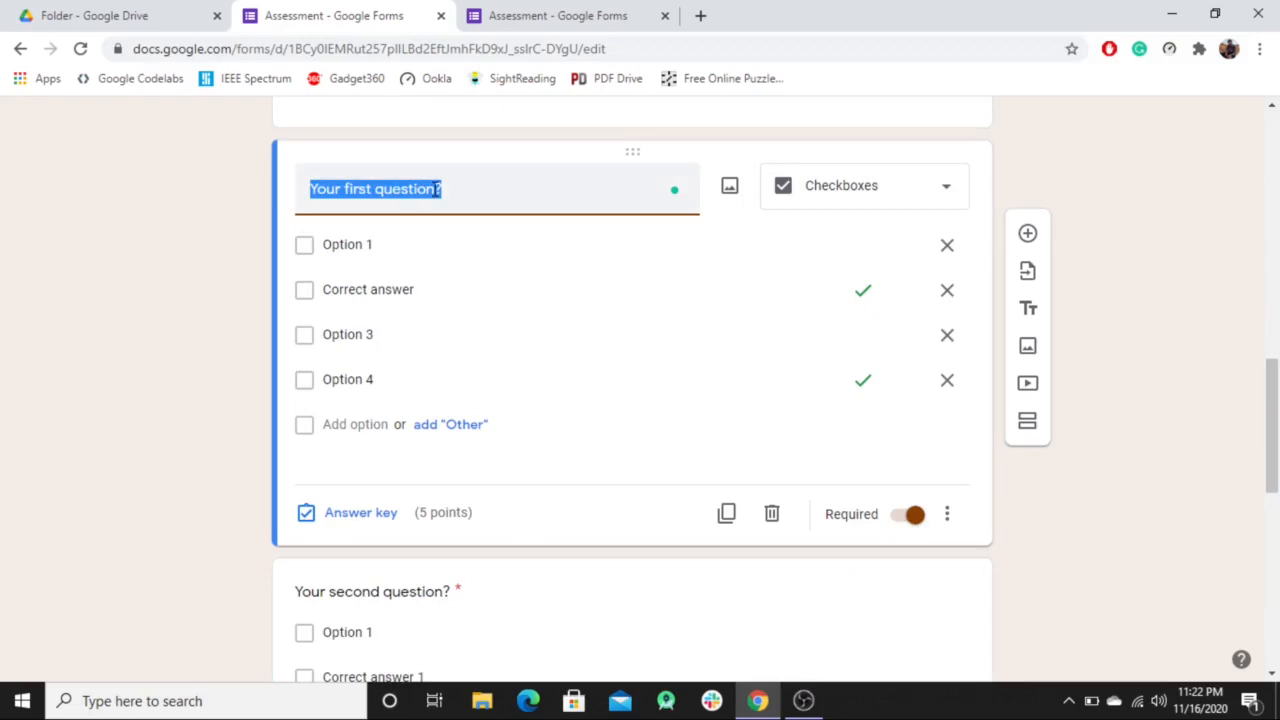
{"action": "left_click", "coordinate": [775, 516]}
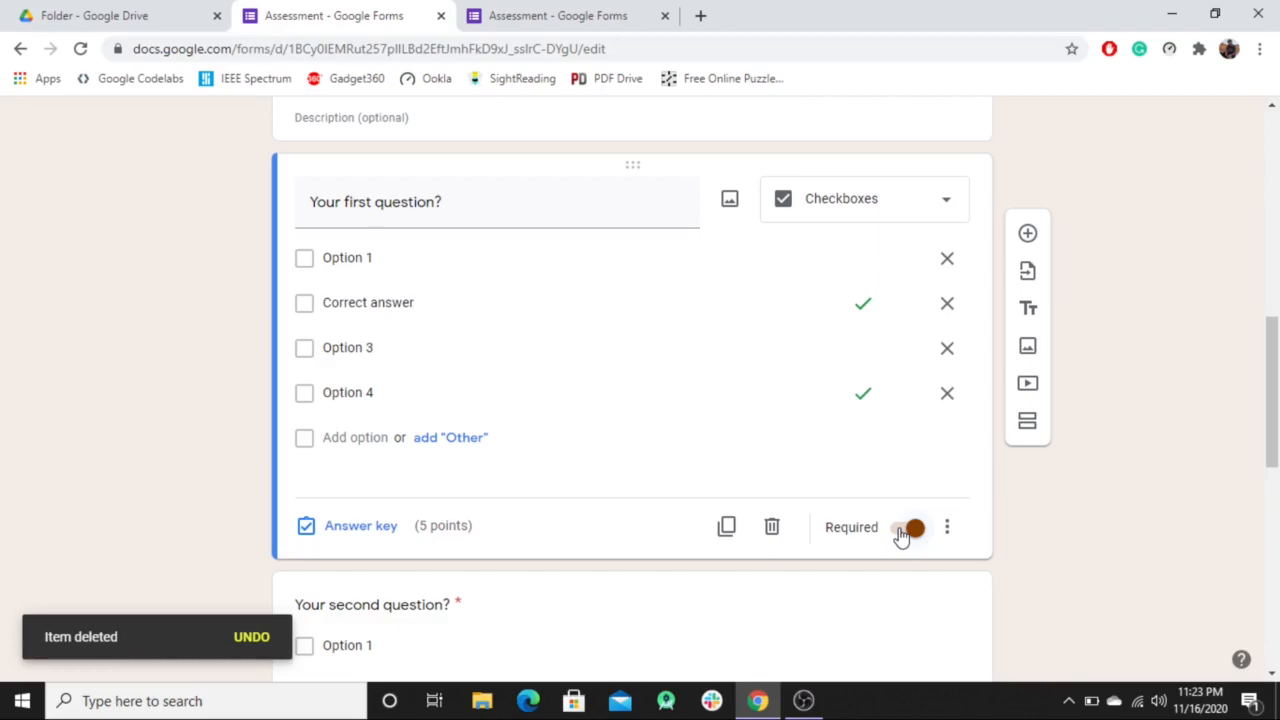
{"action": "scroll", "coordinate": [901, 517], "scroll_direction": "down", "scroll_amount": 1}
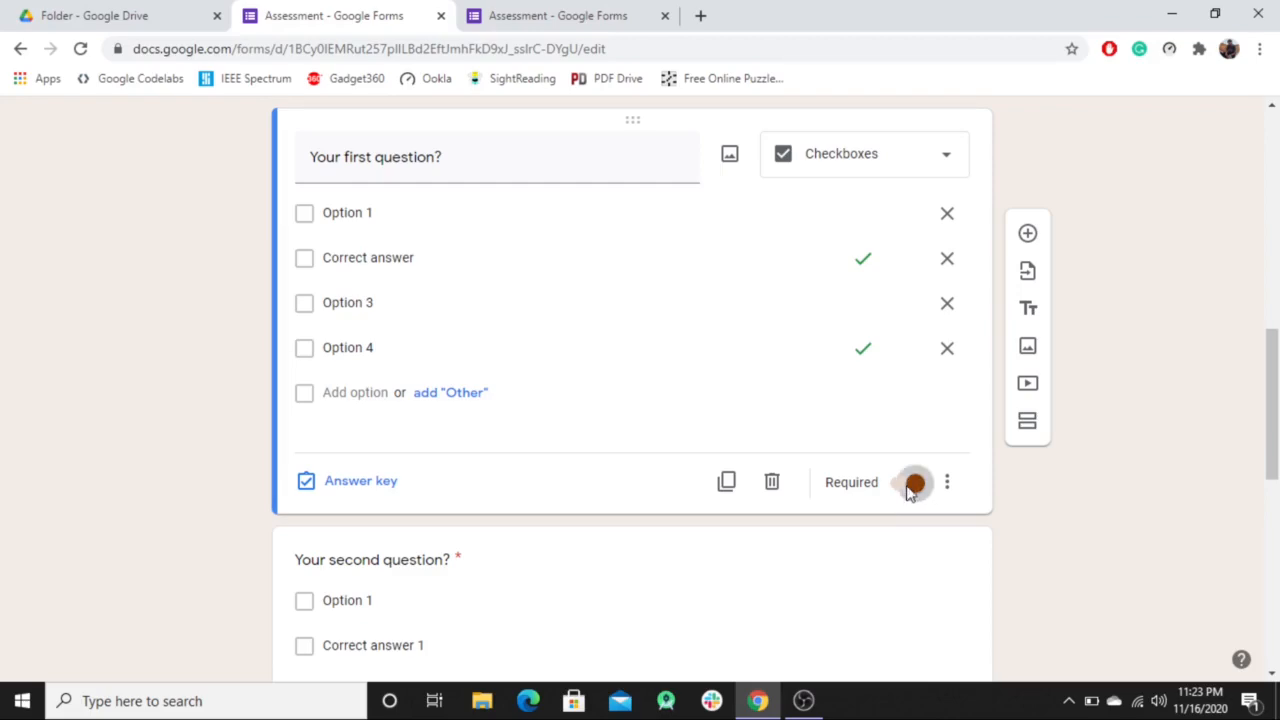
Turn on Shuffle option order for the first checkboxes question.
{"action": "left_click", "coordinate": [910, 490]}
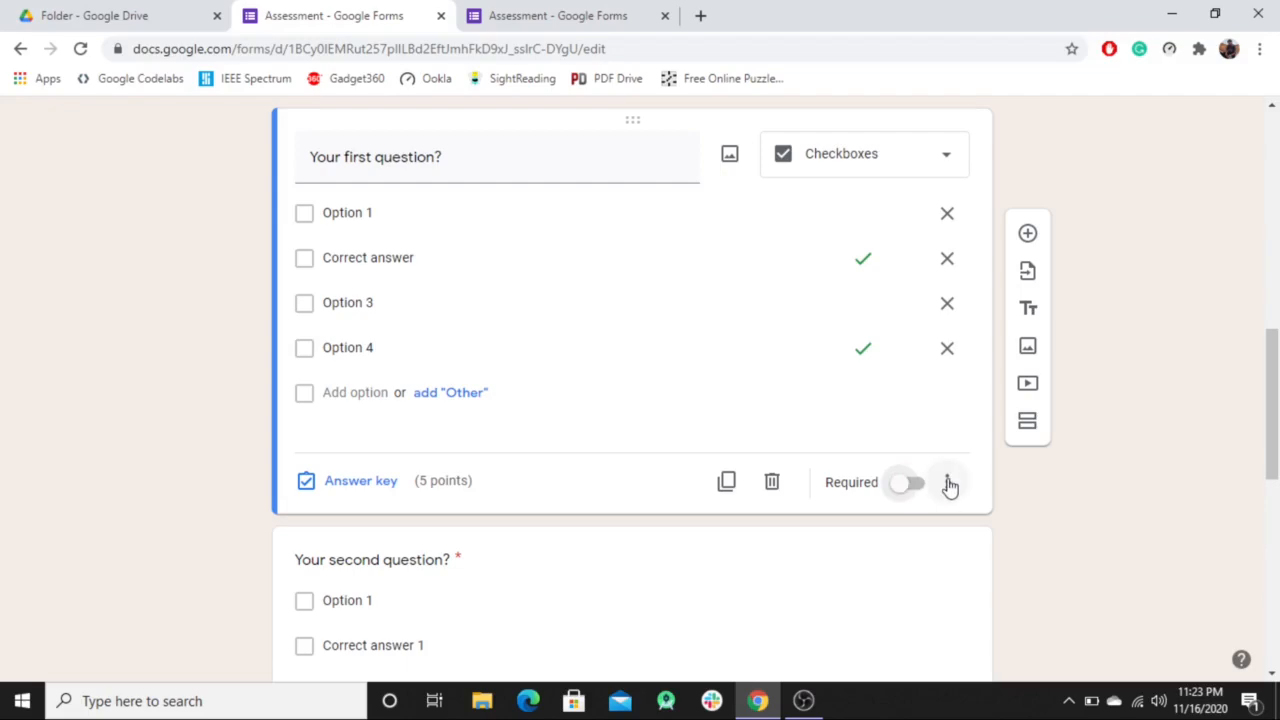
{"action": "left_click", "coordinate": [947, 484]}
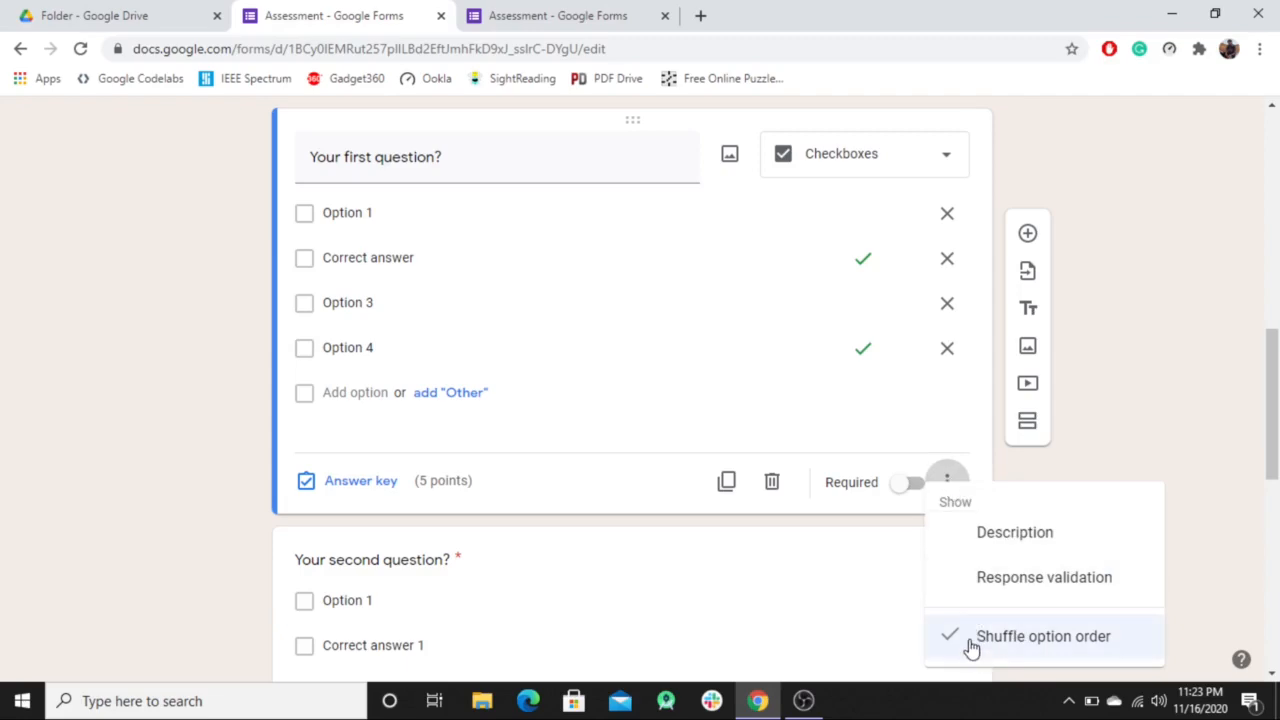
{"action": "left_click", "coordinate": [958, 483]}
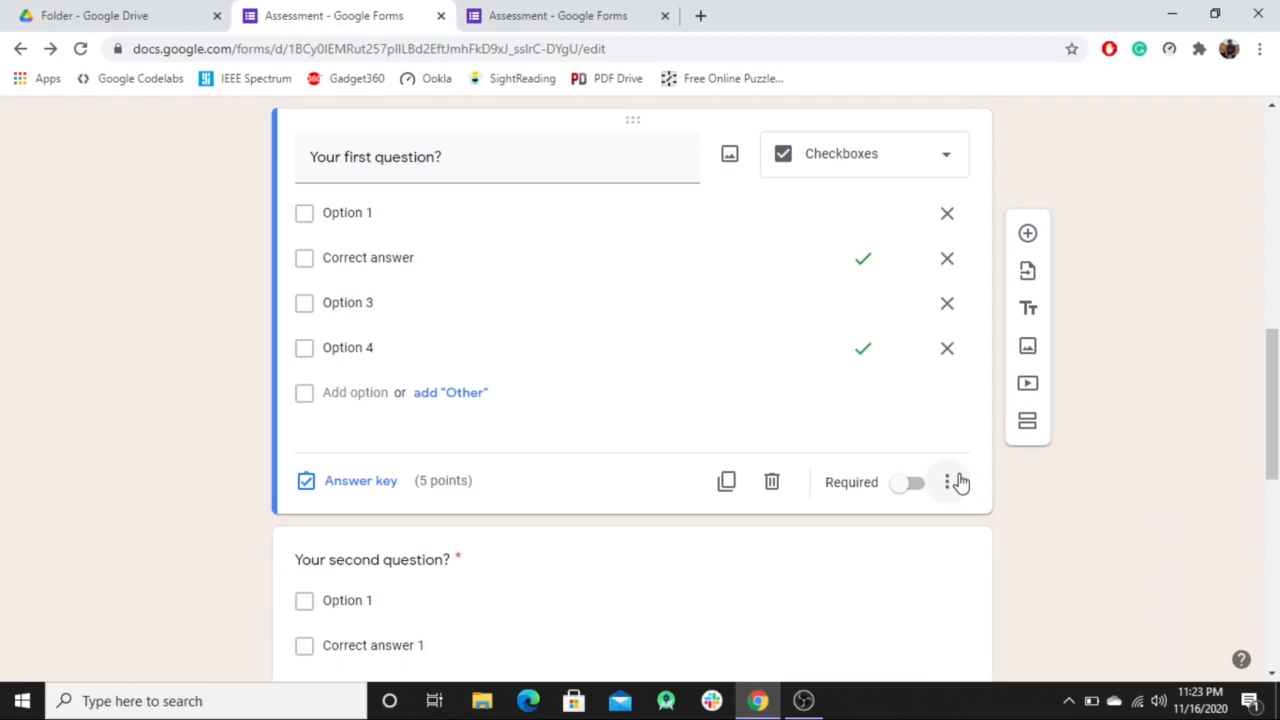
Scroll to the 'Your third question?' short-answer card and select it for editing.
{"action": "scroll", "coordinate": [958, 483], "scroll_direction": "down", "scroll_amount": 1}
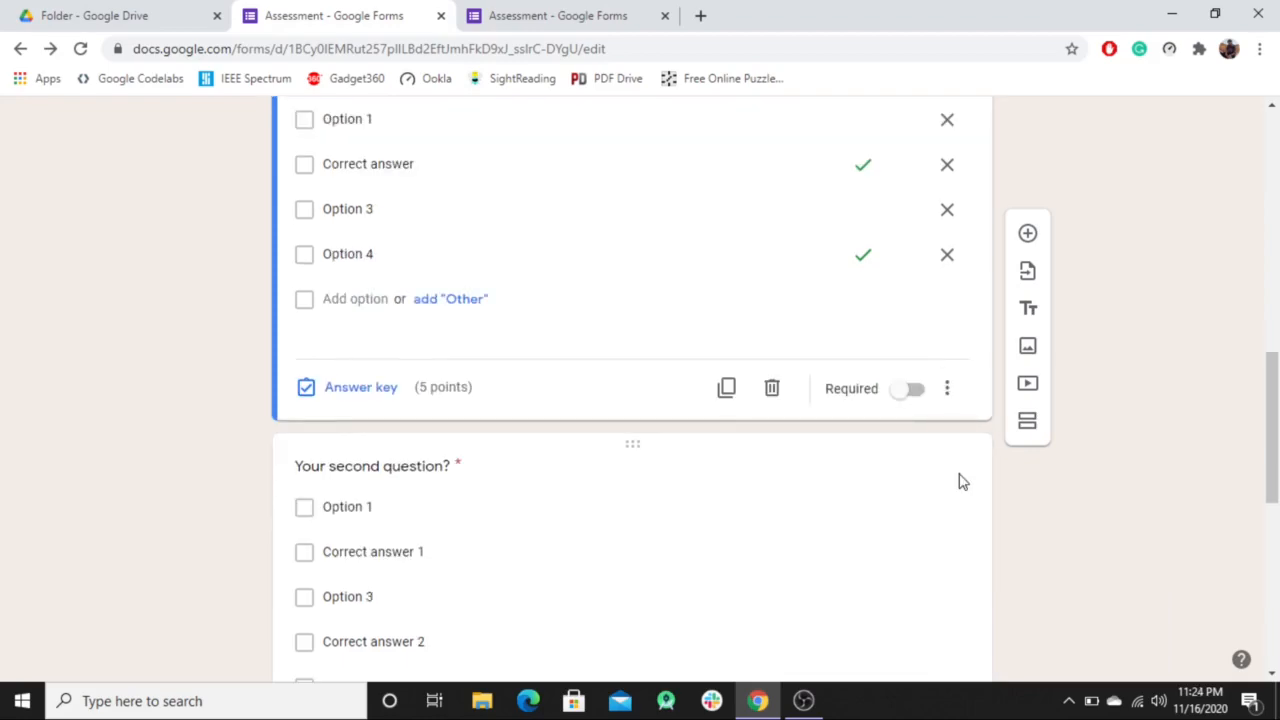
{"action": "scroll", "coordinate": [958, 483], "scroll_direction": "down", "scroll_amount": 3}
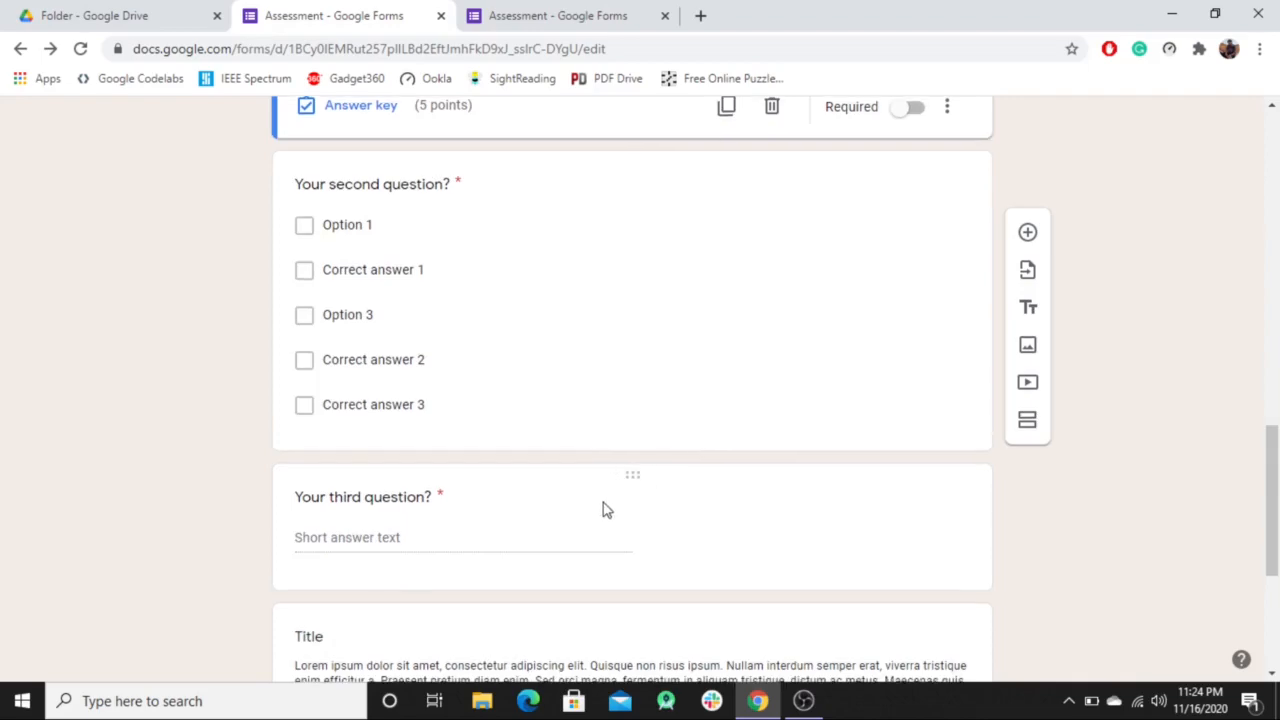
{"action": "scroll", "coordinate": [604, 509], "scroll_direction": "down", "scroll_amount": 1}
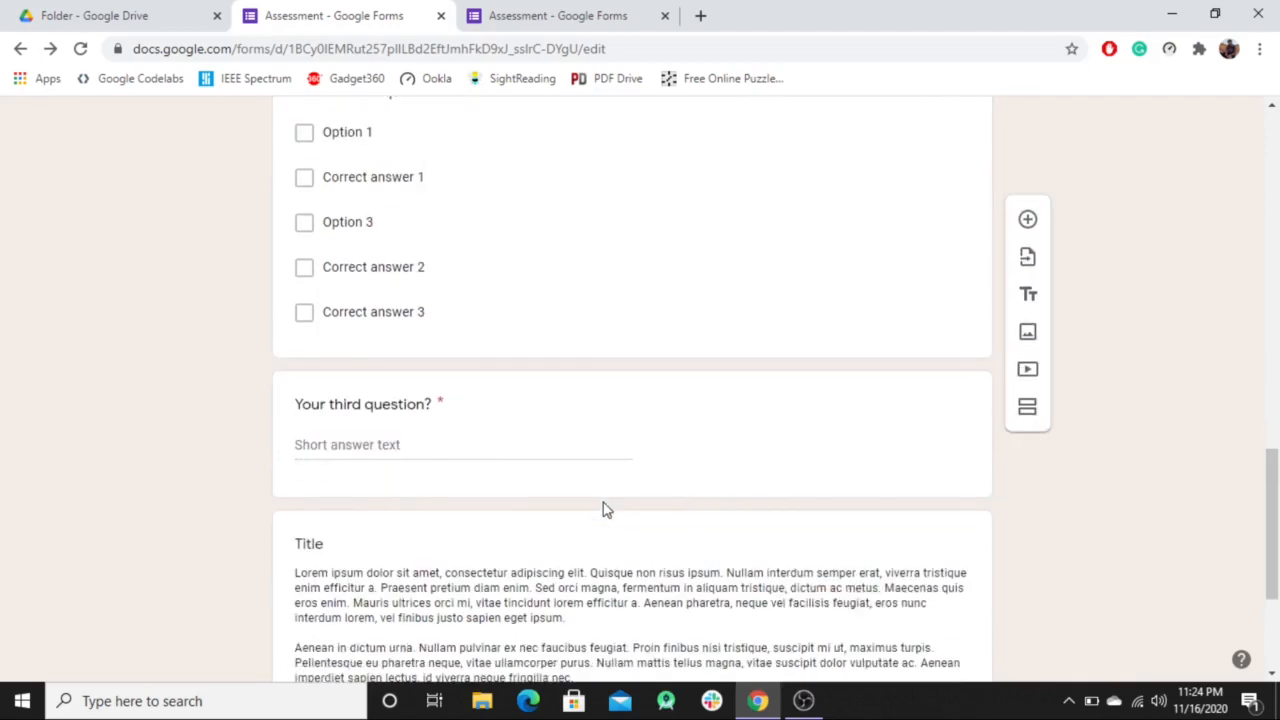
{"action": "left_click", "coordinate": [695, 385]}
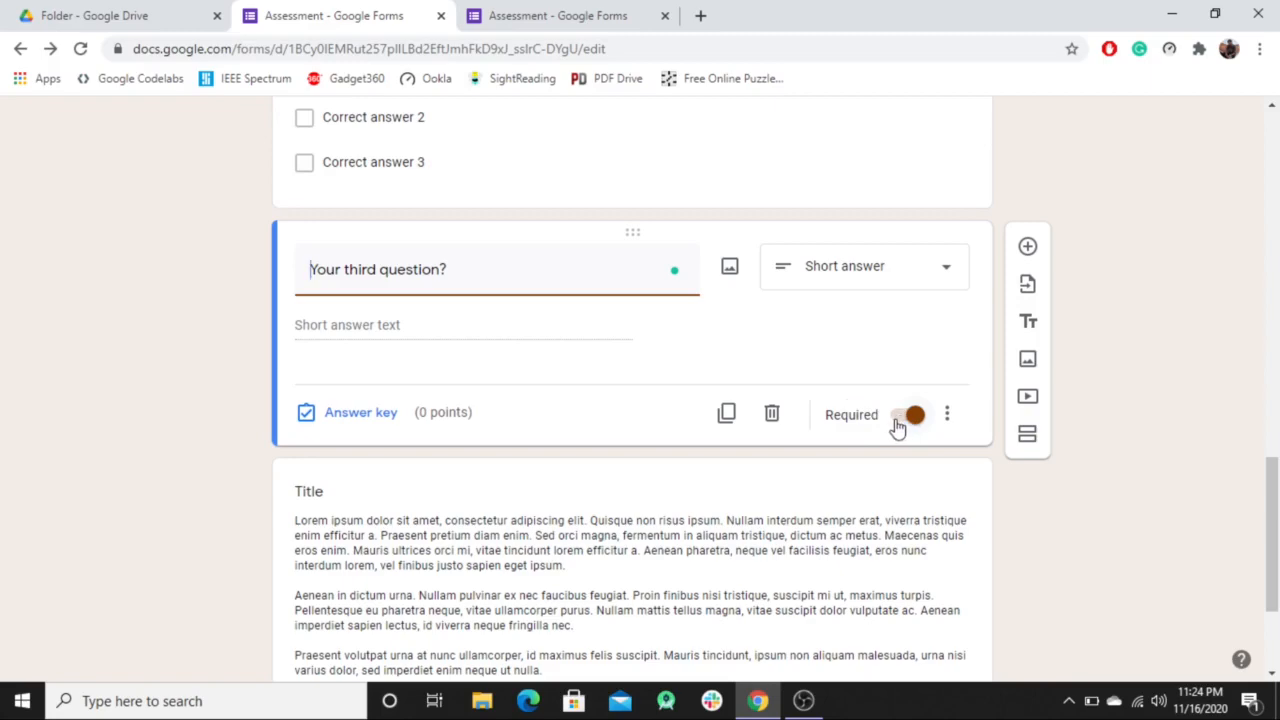
Add 'Correct Answer' as the third question's correct answer at 0 points, with no feedback.
{"action": "left_click", "coordinate": [376, 414]}
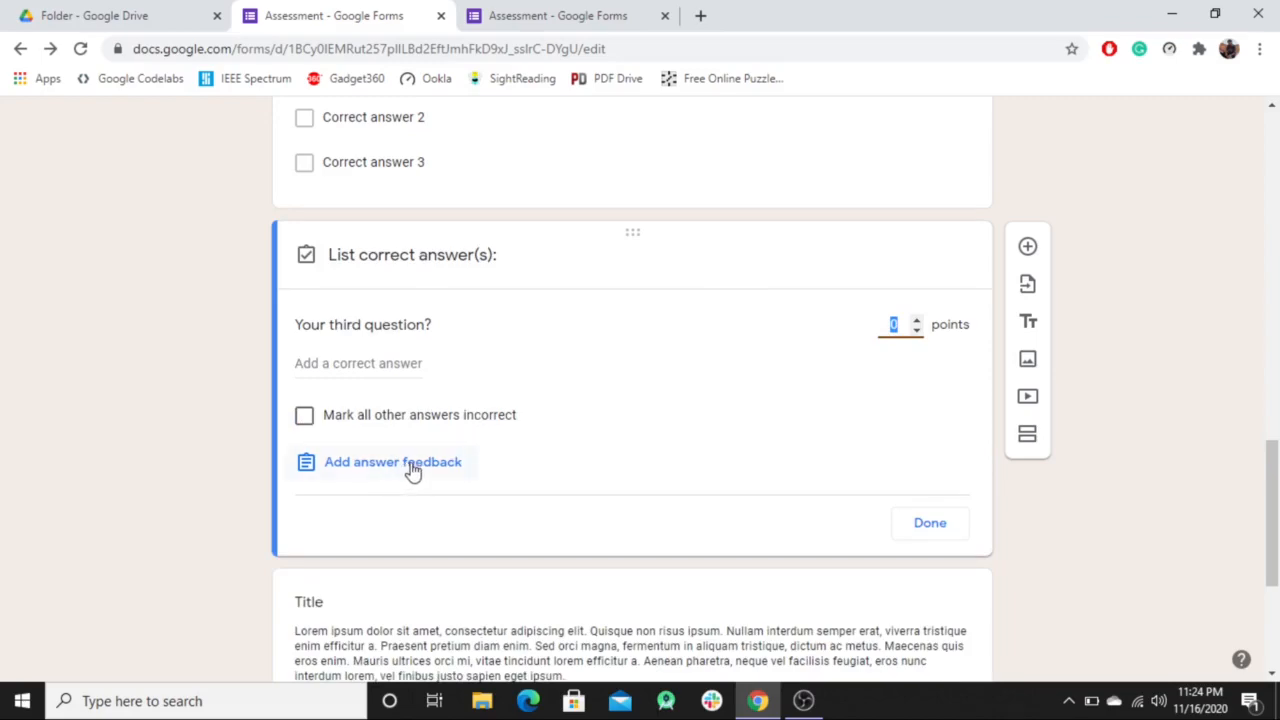
{"action": "left_click", "coordinate": [431, 325]}
{"action": "left_click", "coordinate": [356, 366]}
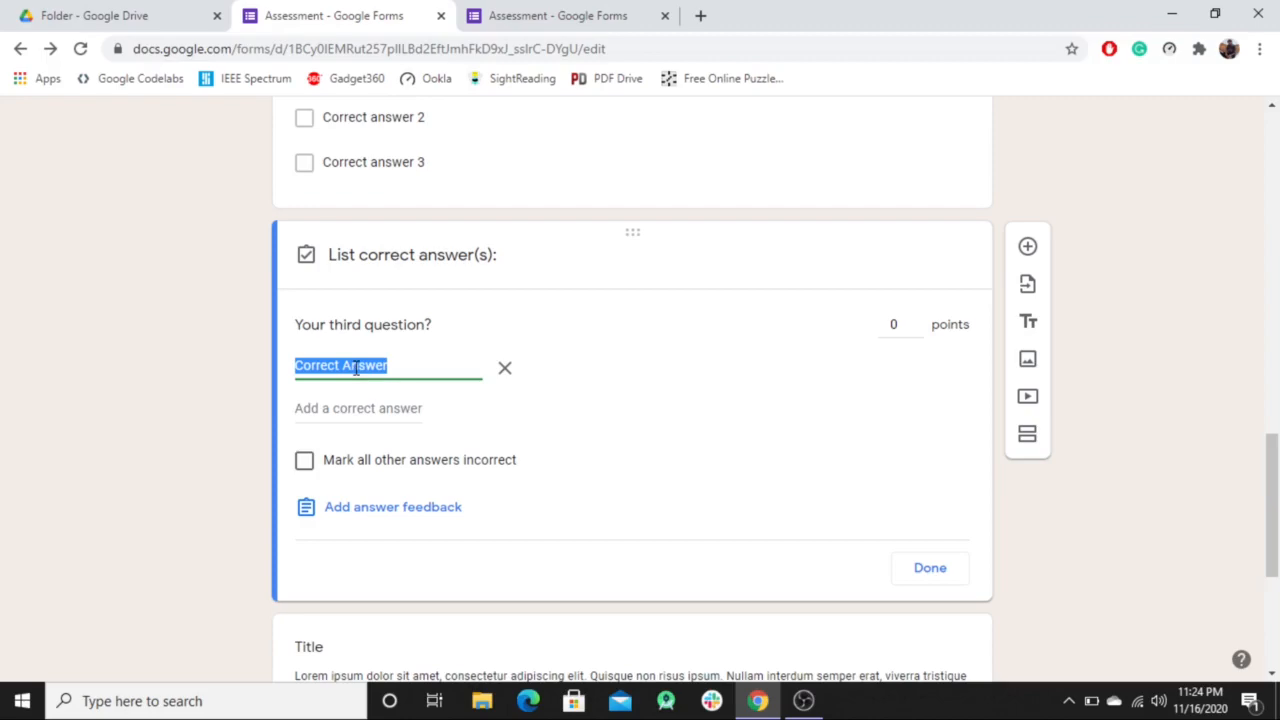
{"action": "left_click", "coordinate": [407, 369]}
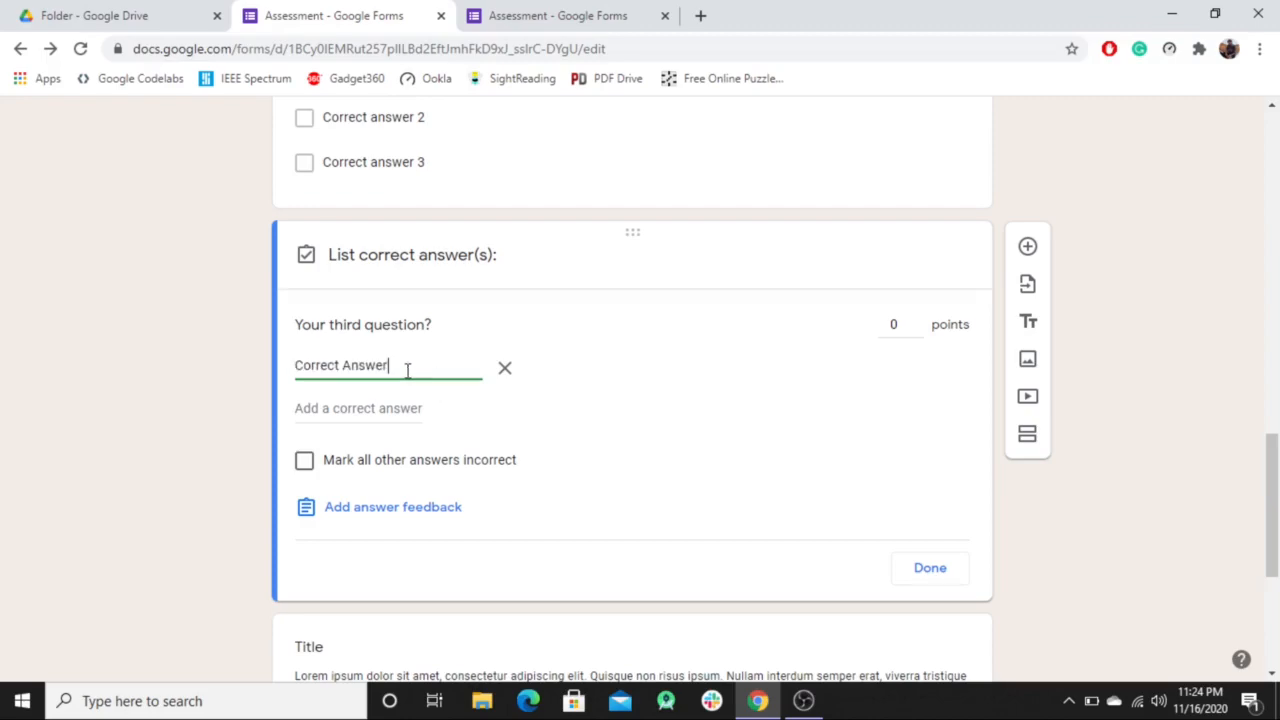
{"action": "left_click", "coordinate": [413, 520]}
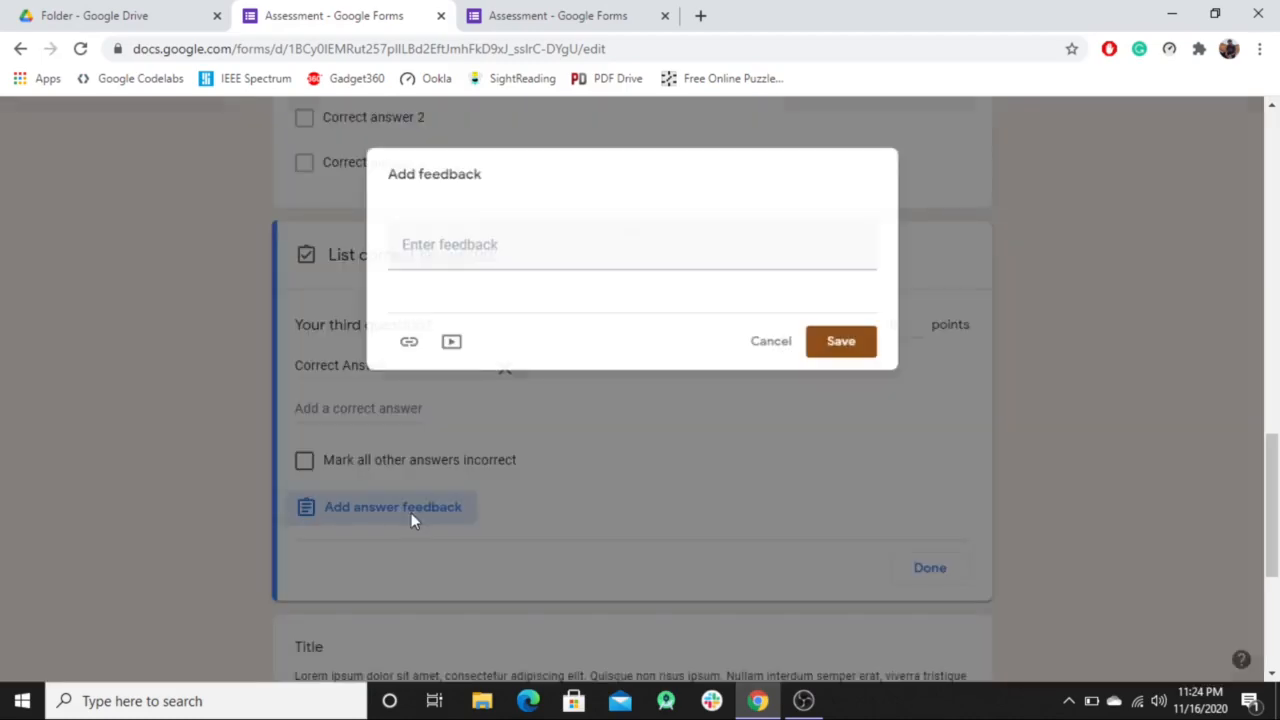
{"action": "left_click", "coordinate": [477, 234]}
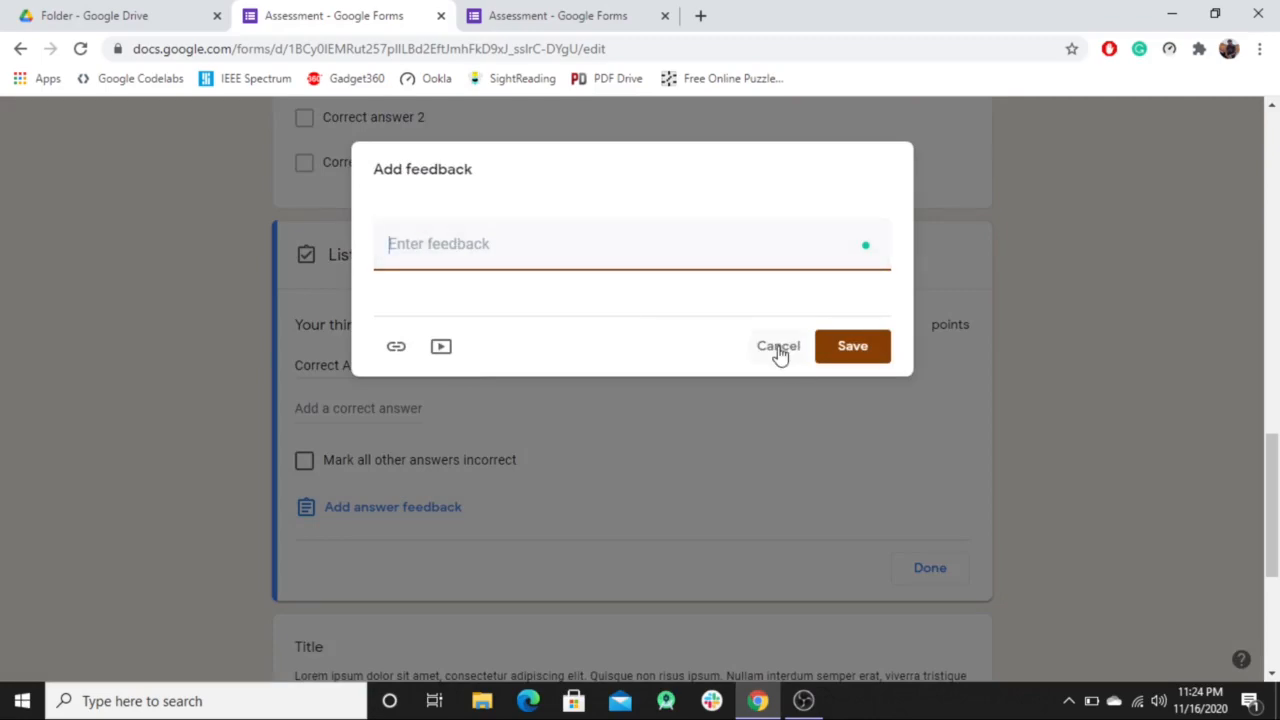
{"action": "left_click", "coordinate": [866, 358]}
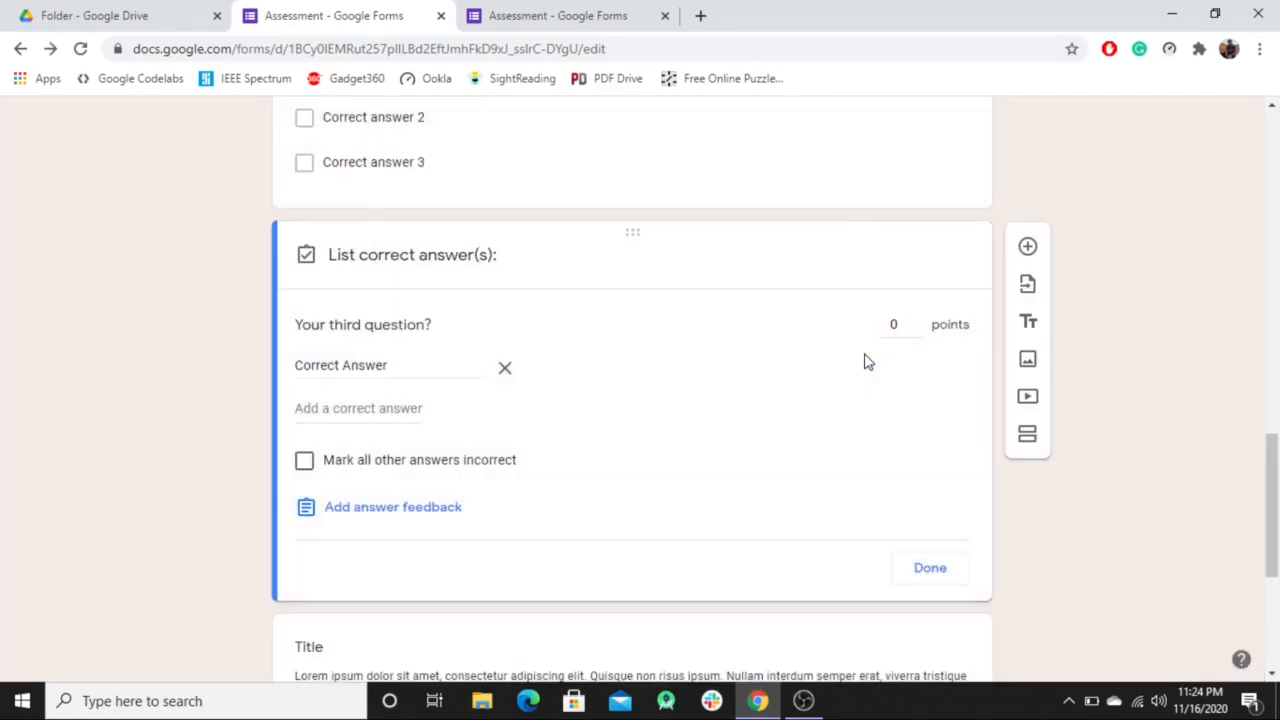
{"action": "left_click", "coordinate": [941, 569]}
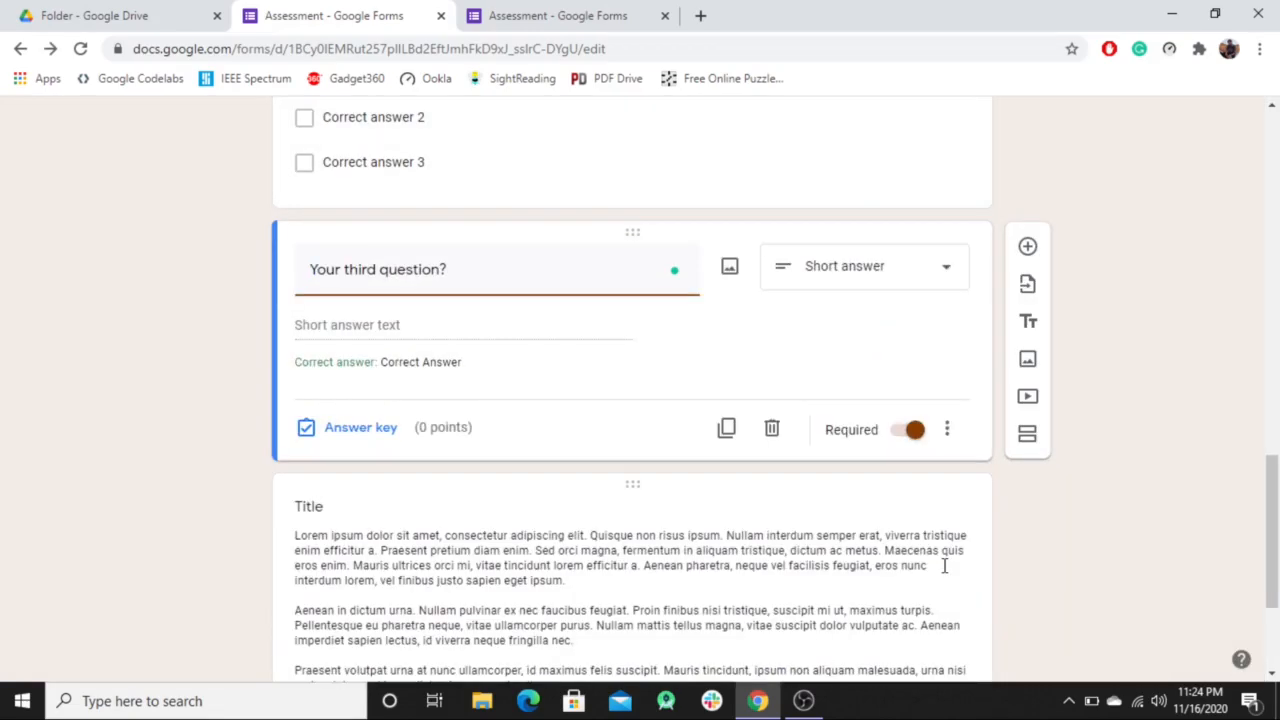
Return to the top of the form and switch to the Responses tab.
{"action": "scroll", "coordinate": [944, 566], "scroll_direction": "down", "scroll_amount": 3}
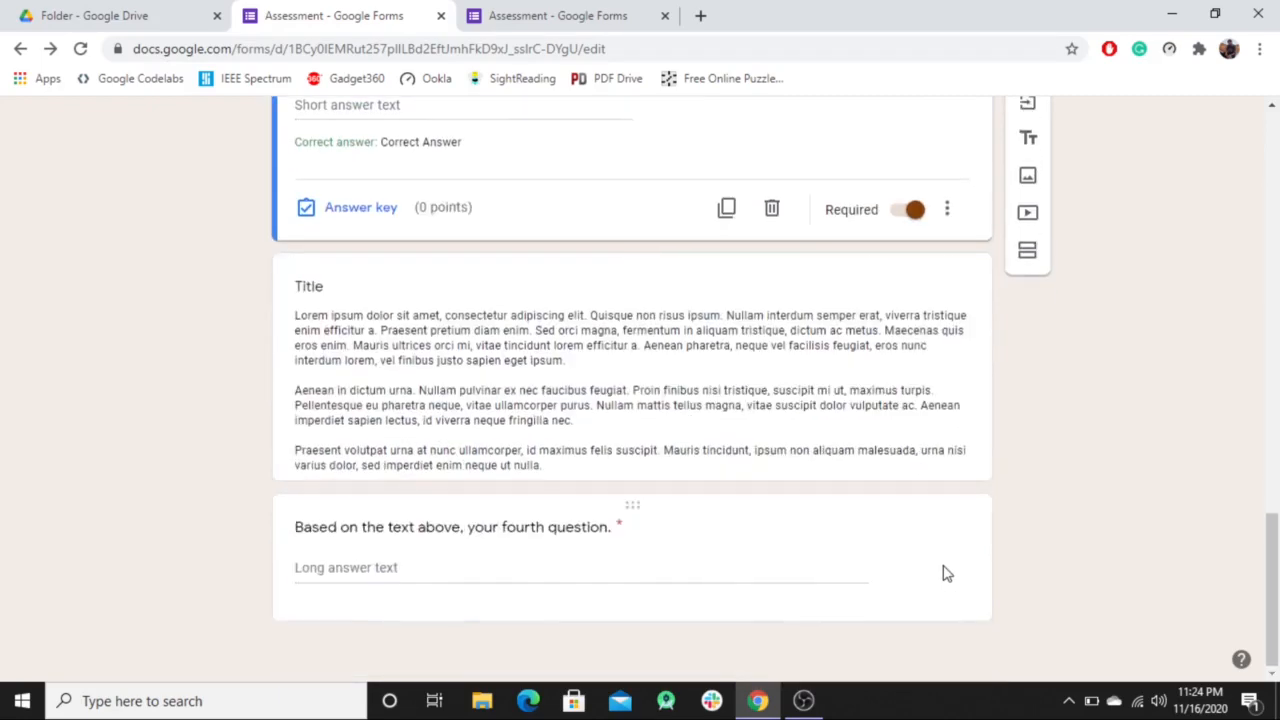
{"action": "scroll", "coordinate": [944, 573], "scroll_direction": "up", "scroll_amount": 15}
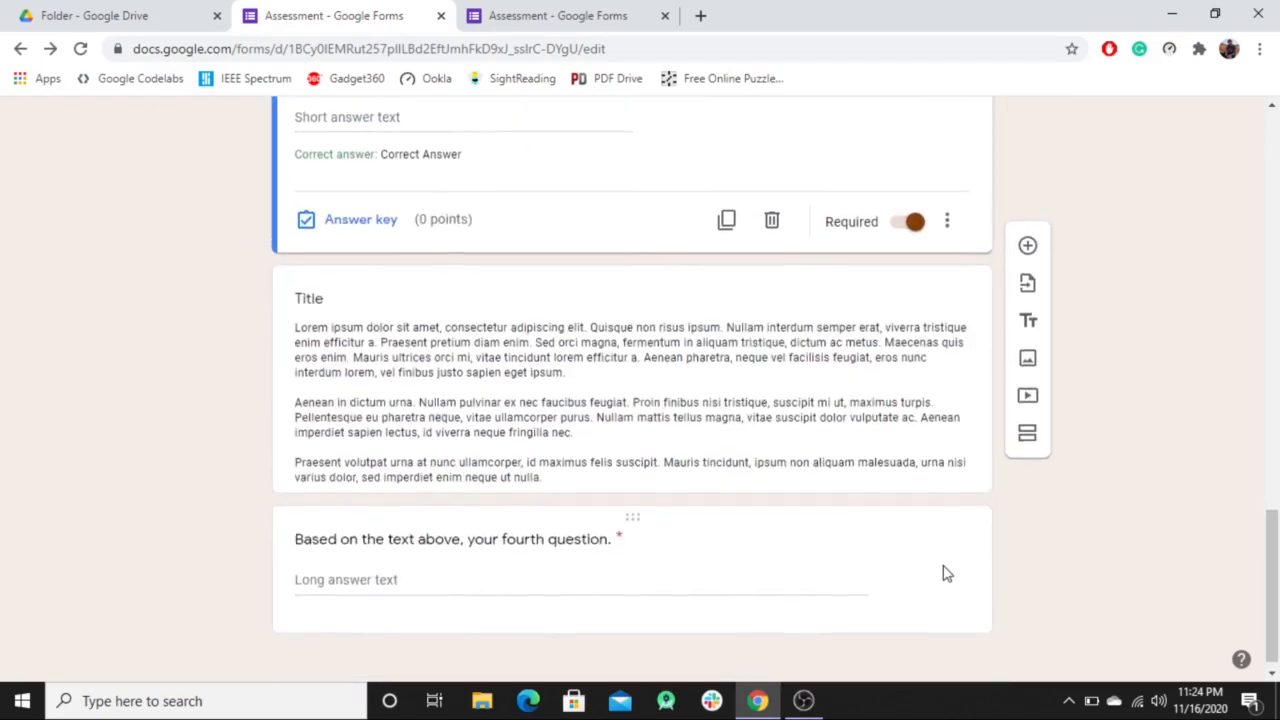
{"action": "scroll", "coordinate": [944, 573], "scroll_direction": "up", "scroll_amount": 3}
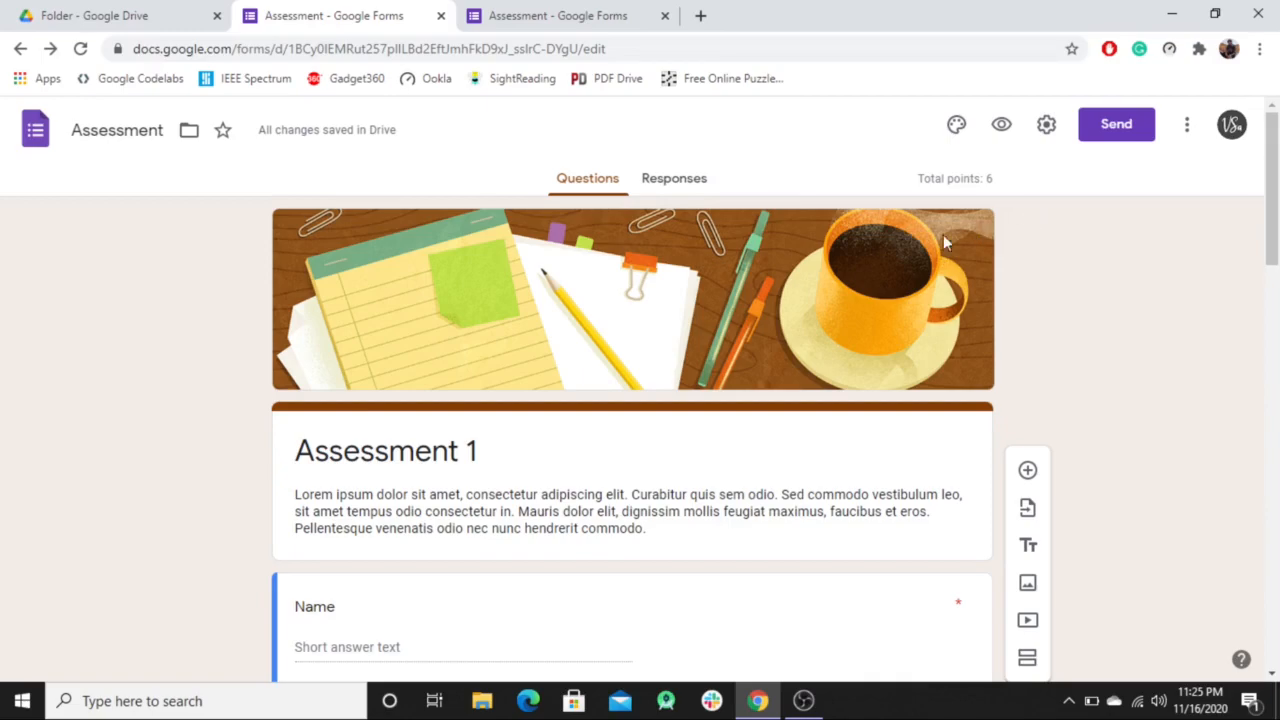
{"action": "left_click", "coordinate": [688, 186]}
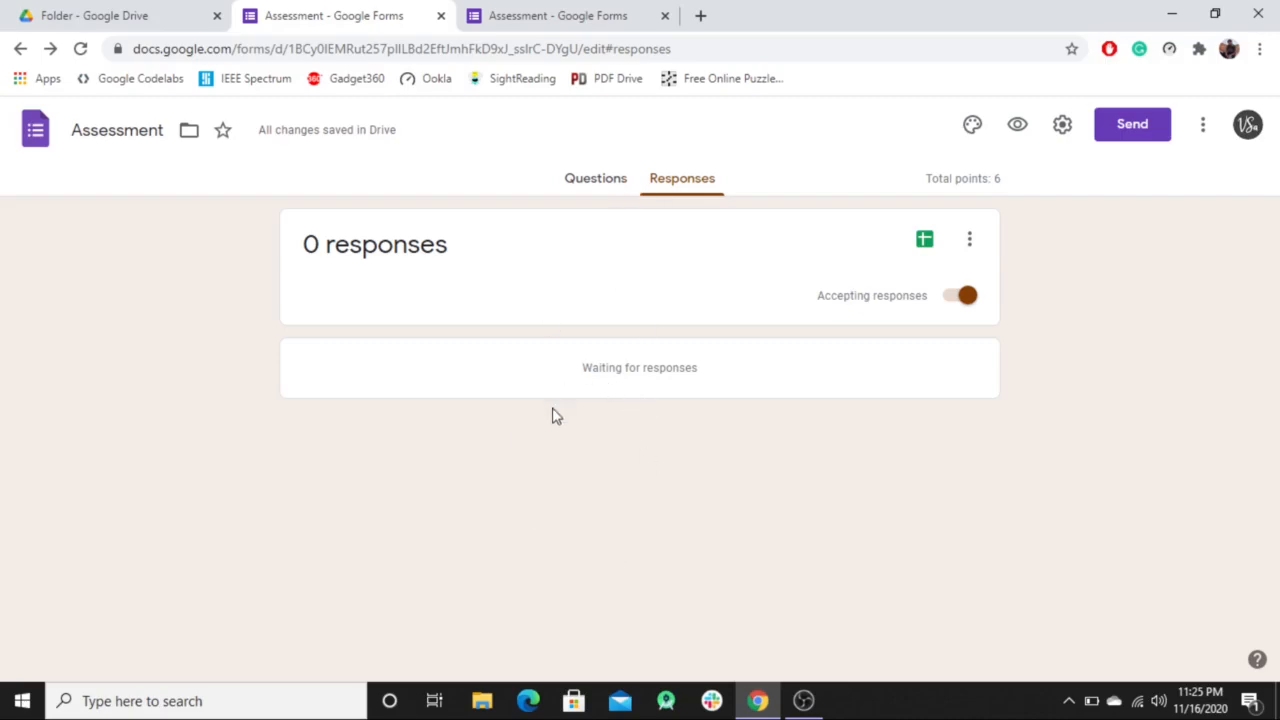
Check the 0 responses count and look through the responses card's options menu.
{"action": "left_click_drag", "start_coordinate": [459, 255], "coordinate": [283, 255]}
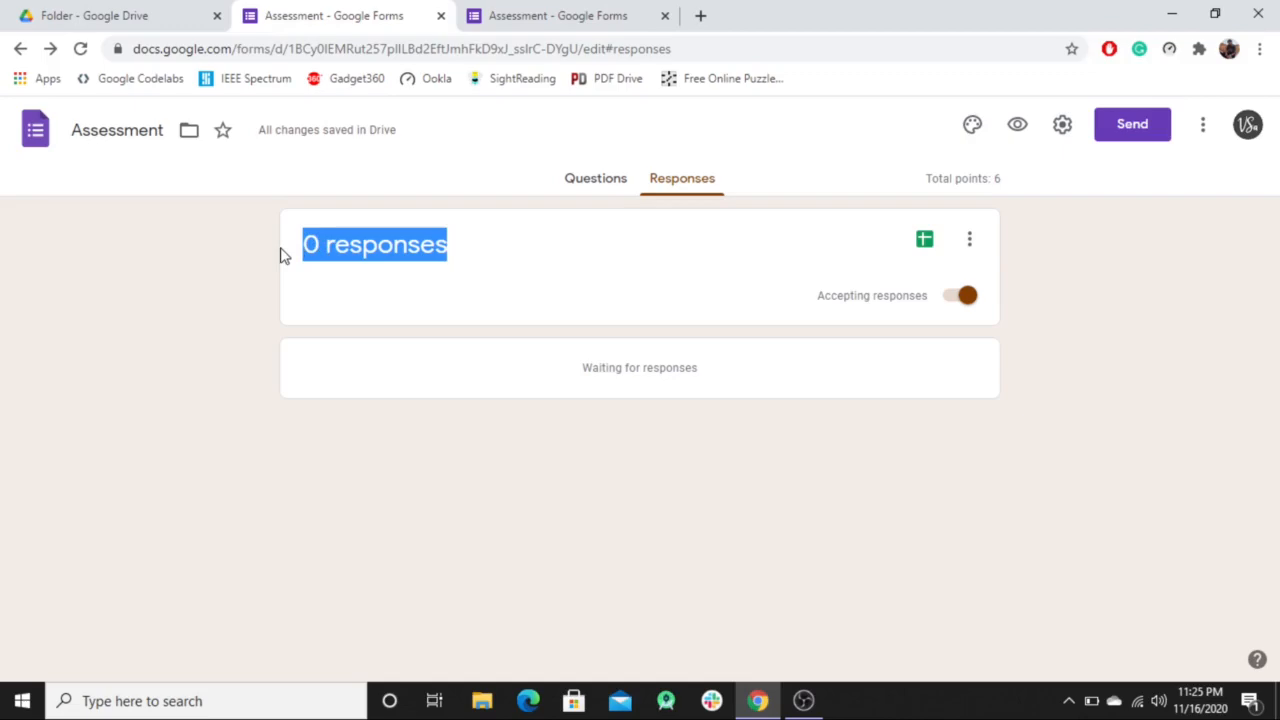
{"action": "left_click", "coordinate": [972, 246]}
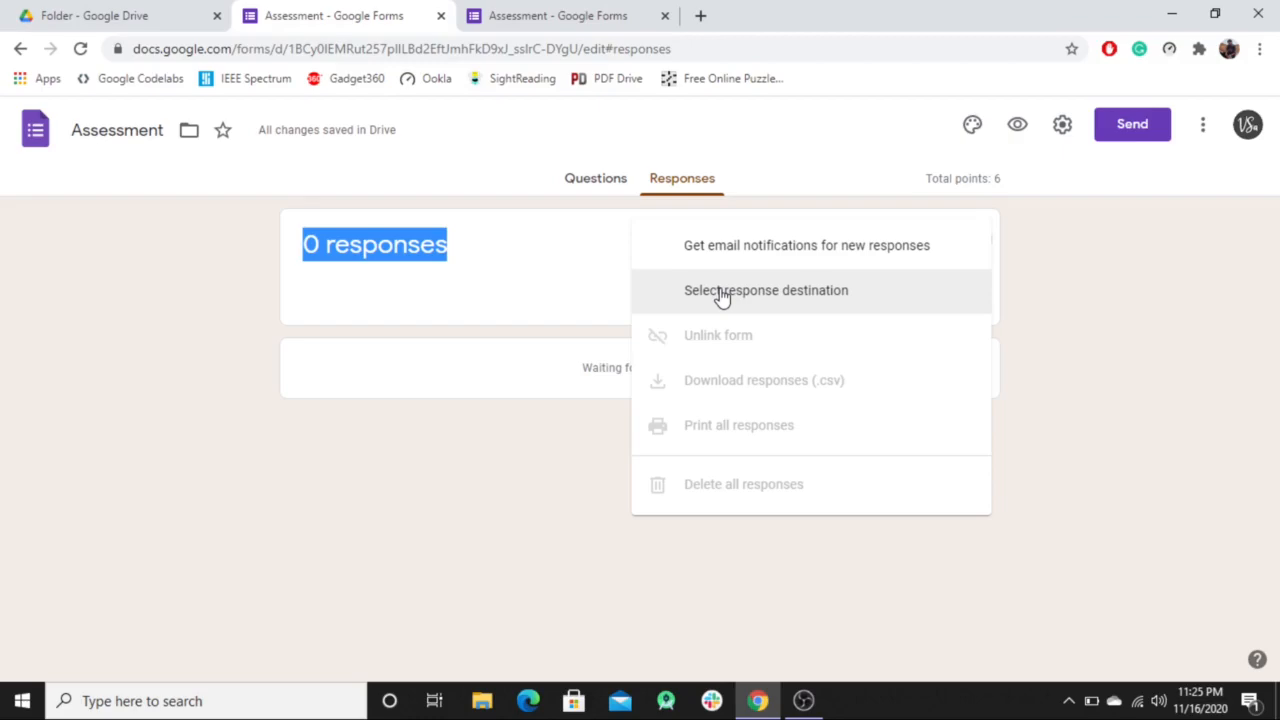
{"action": "left_click", "coordinate": [511, 427]}
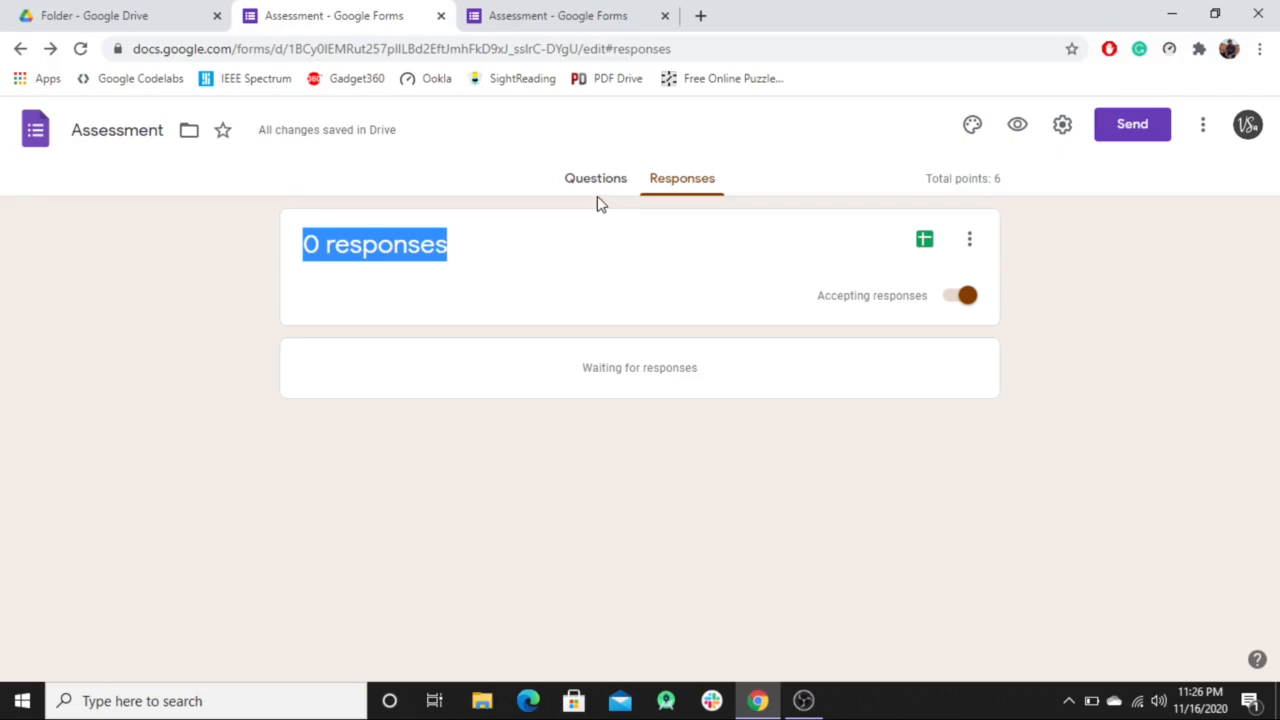
Open the live form preview and tick Option 3 on the second question.
{"action": "left_click", "coordinate": [1018, 126]}
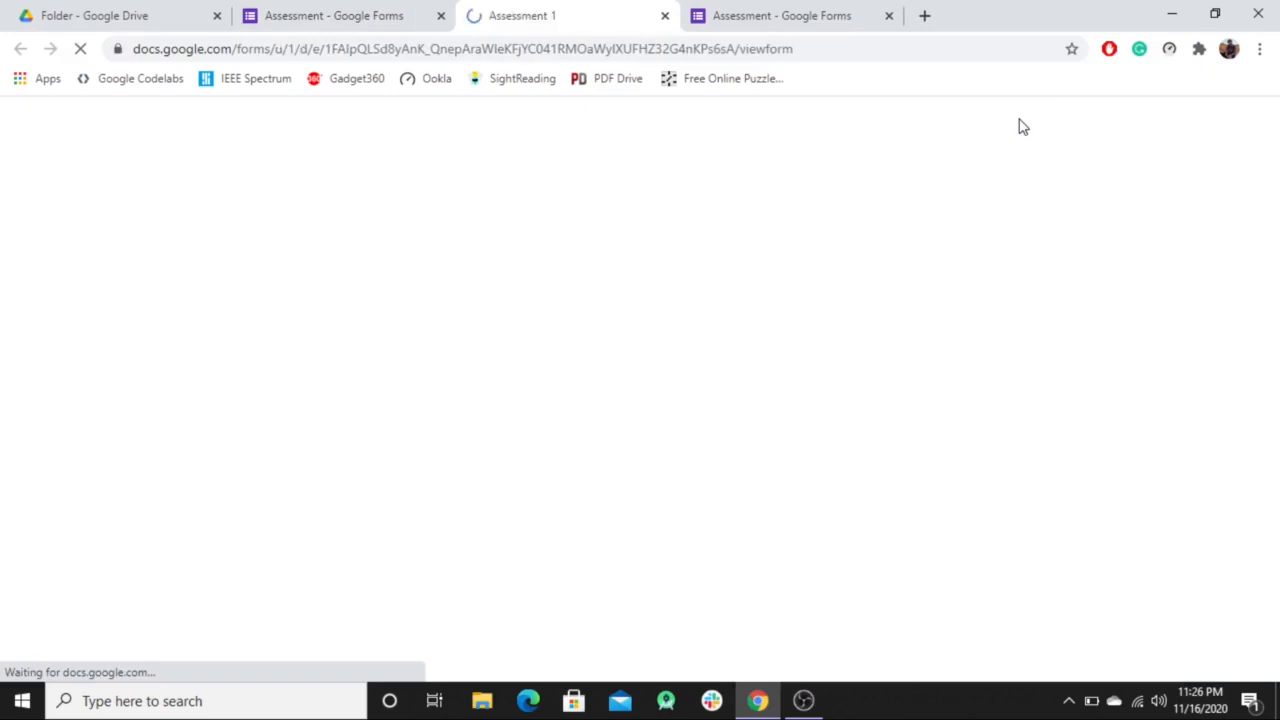
{"action": "scroll", "coordinate": [1007, 284], "scroll_direction": "down", "scroll_amount": 1}
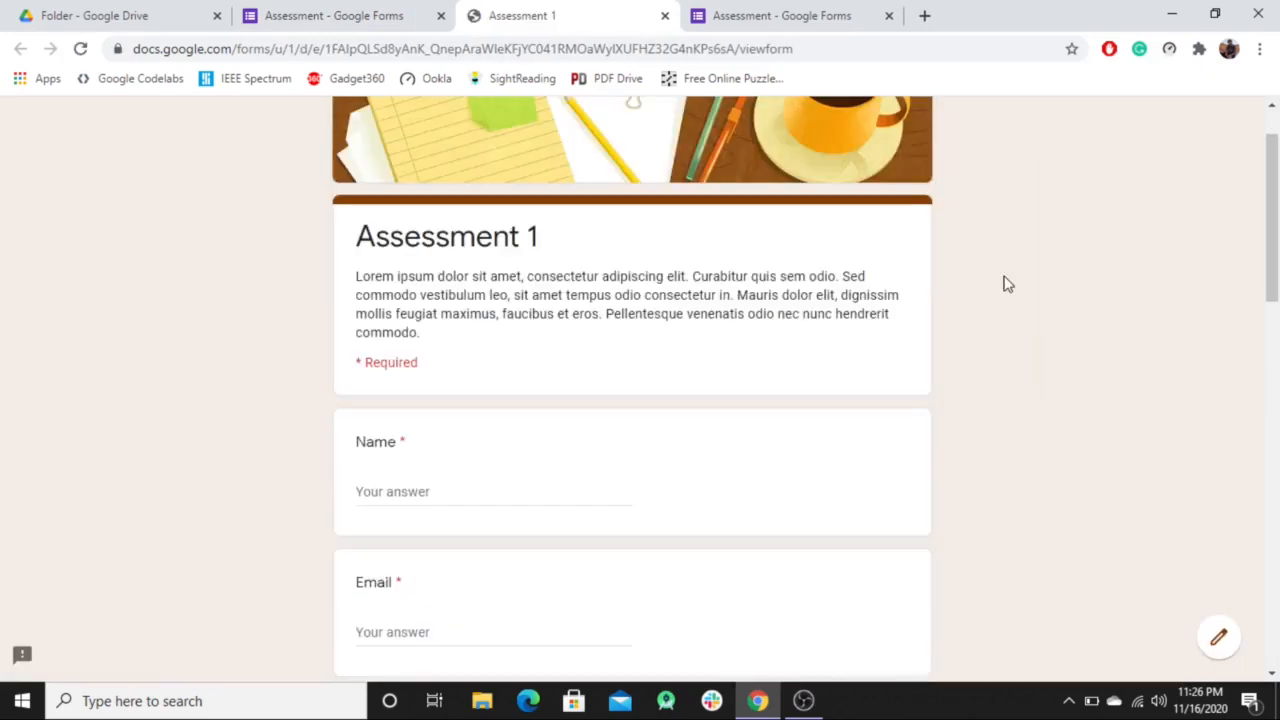
{"action": "scroll", "coordinate": [1007, 284], "scroll_direction": "down", "scroll_amount": 1}
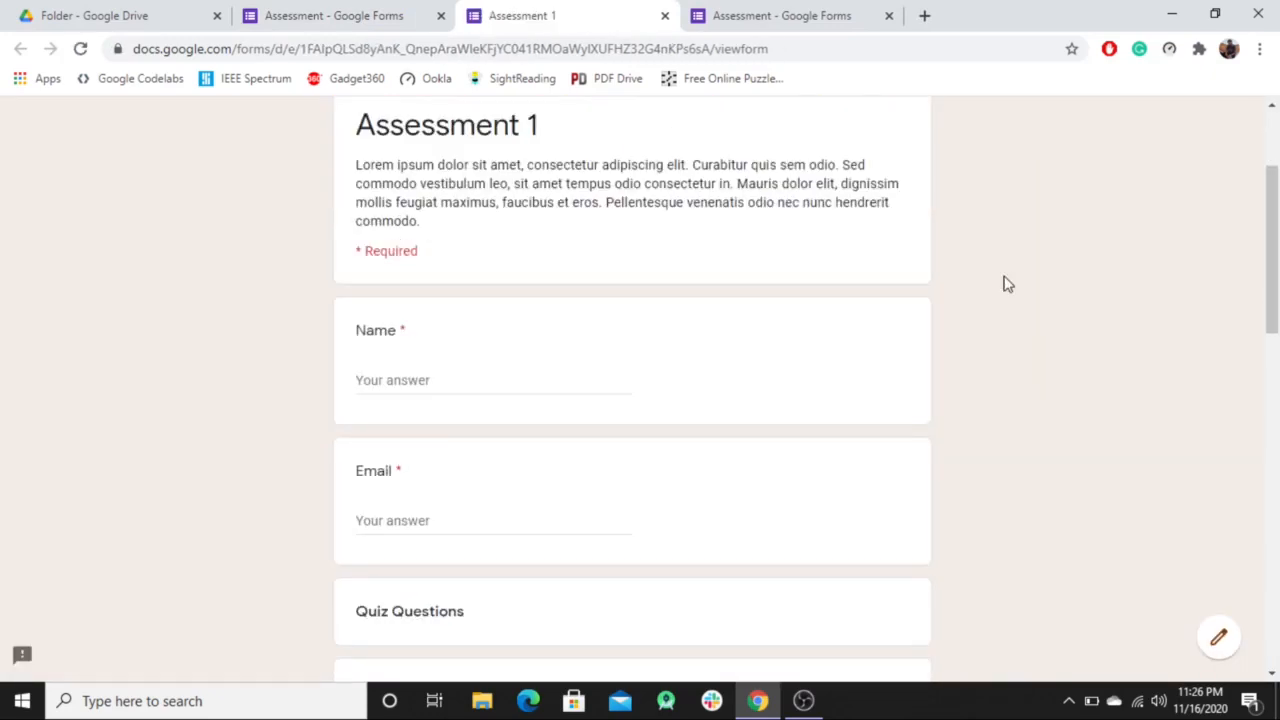
{"action": "scroll", "coordinate": [1007, 284], "scroll_direction": "down", "scroll_amount": 1}
{"action": "scroll", "coordinate": [1007, 284], "scroll_direction": "down", "scroll_amount": 7}
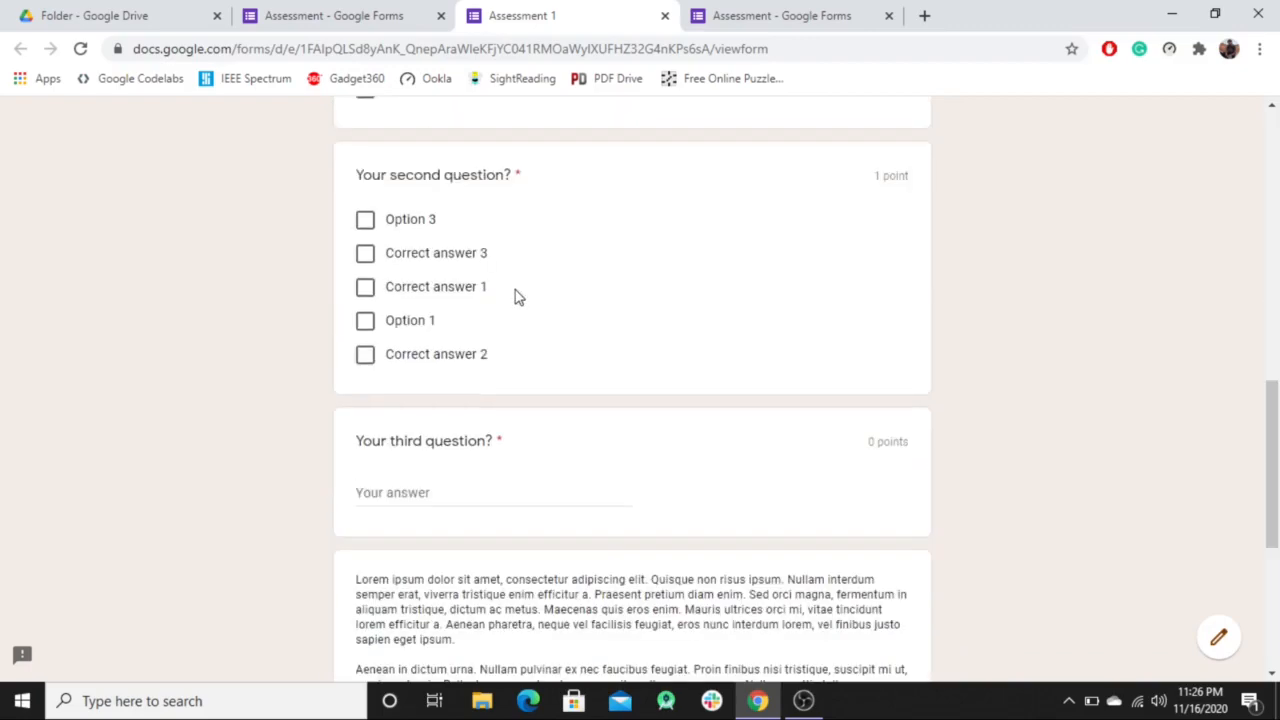
{"action": "left_click", "coordinate": [364, 221]}
{"action": "scroll", "coordinate": [440, 312], "scroll_direction": "down", "scroll_amount": 4}
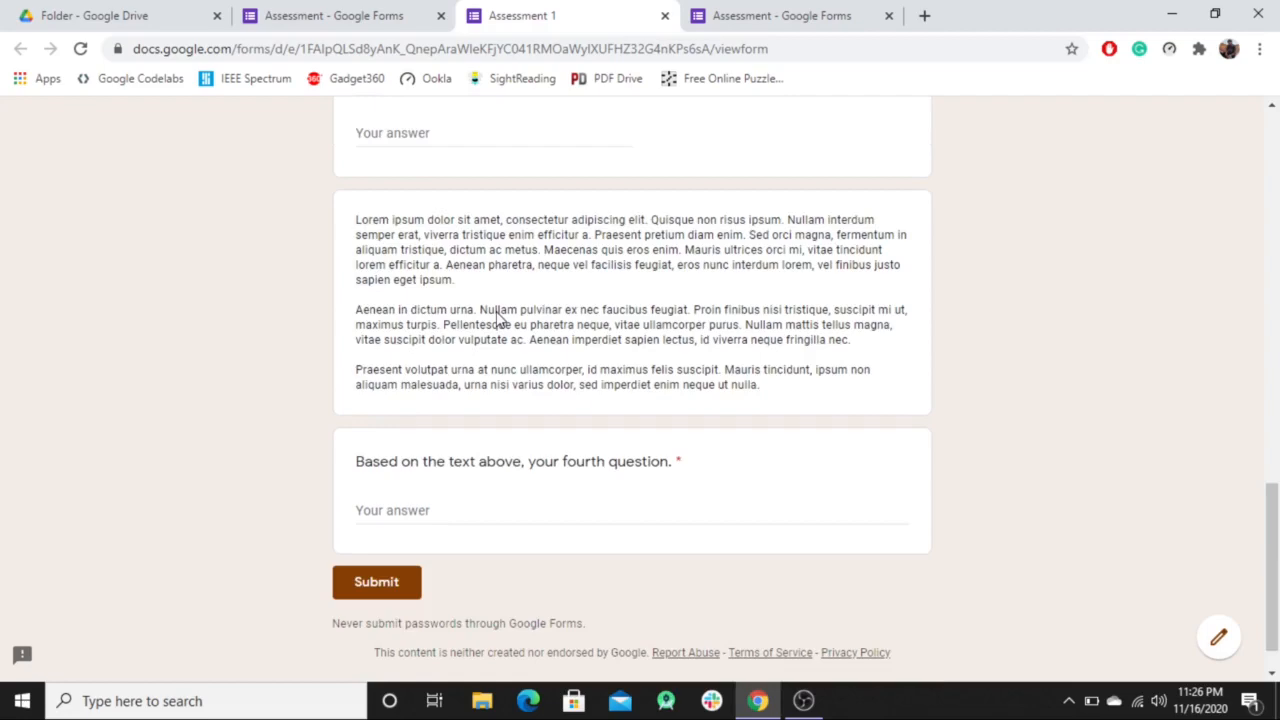
{"action": "scroll", "coordinate": [497, 318], "scroll_direction": "up", "scroll_amount": 9}
{"action": "scroll", "coordinate": [390, 400], "scroll_direction": "up", "scroll_amount": 4}
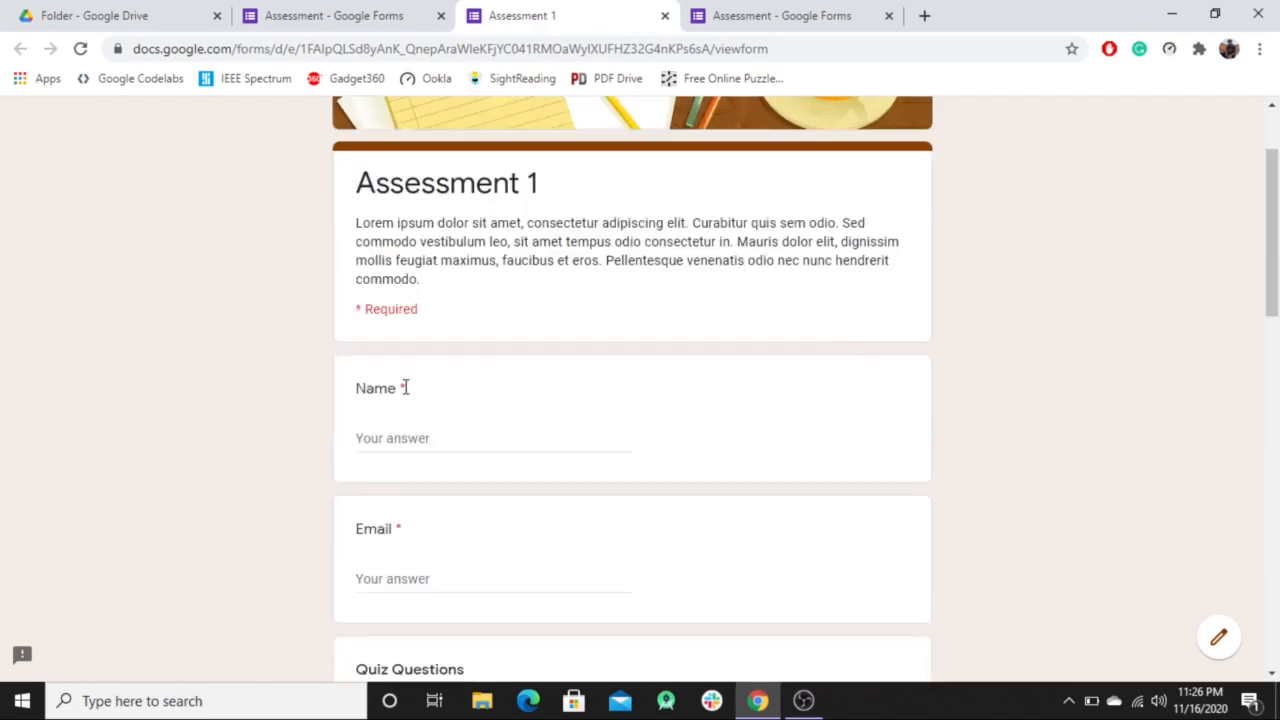
Fill in the Name and email fields and answer the fourth question with 'qwerty'.
{"action": "left_click", "coordinate": [399, 435]}
{"action": "type", "text": "q"}
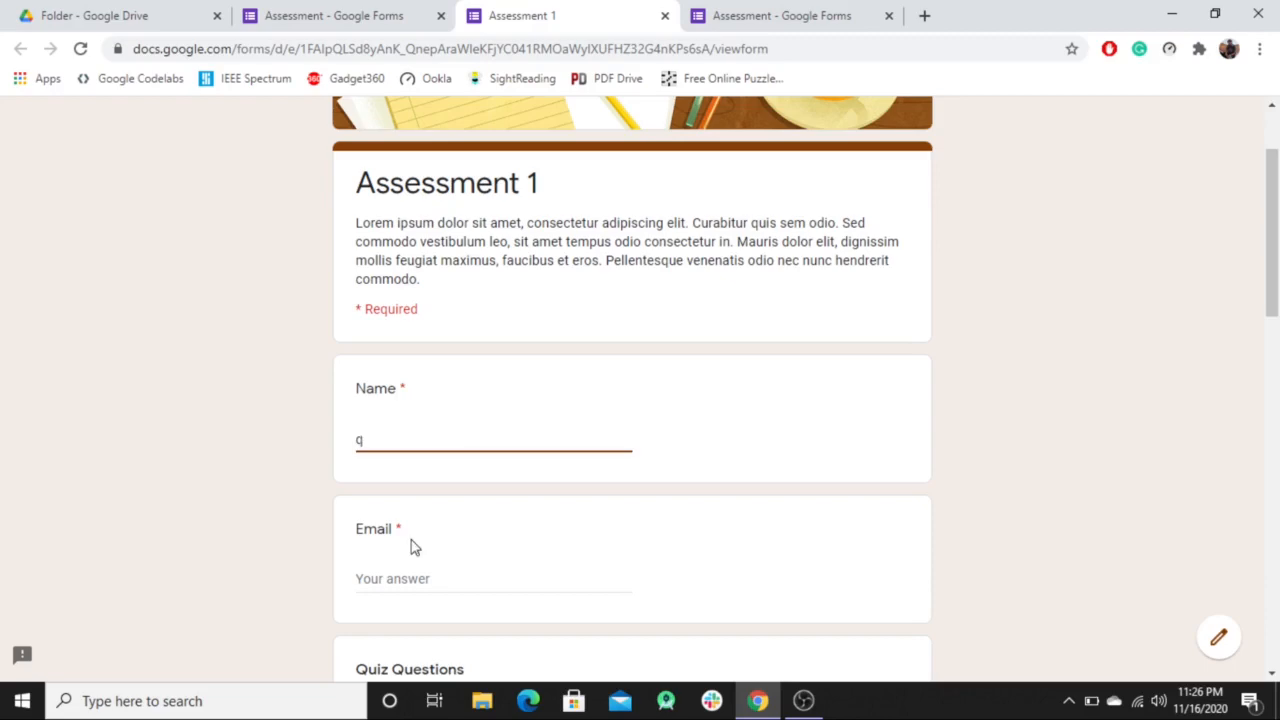
{"action": "left_click", "coordinate": [417, 580]}
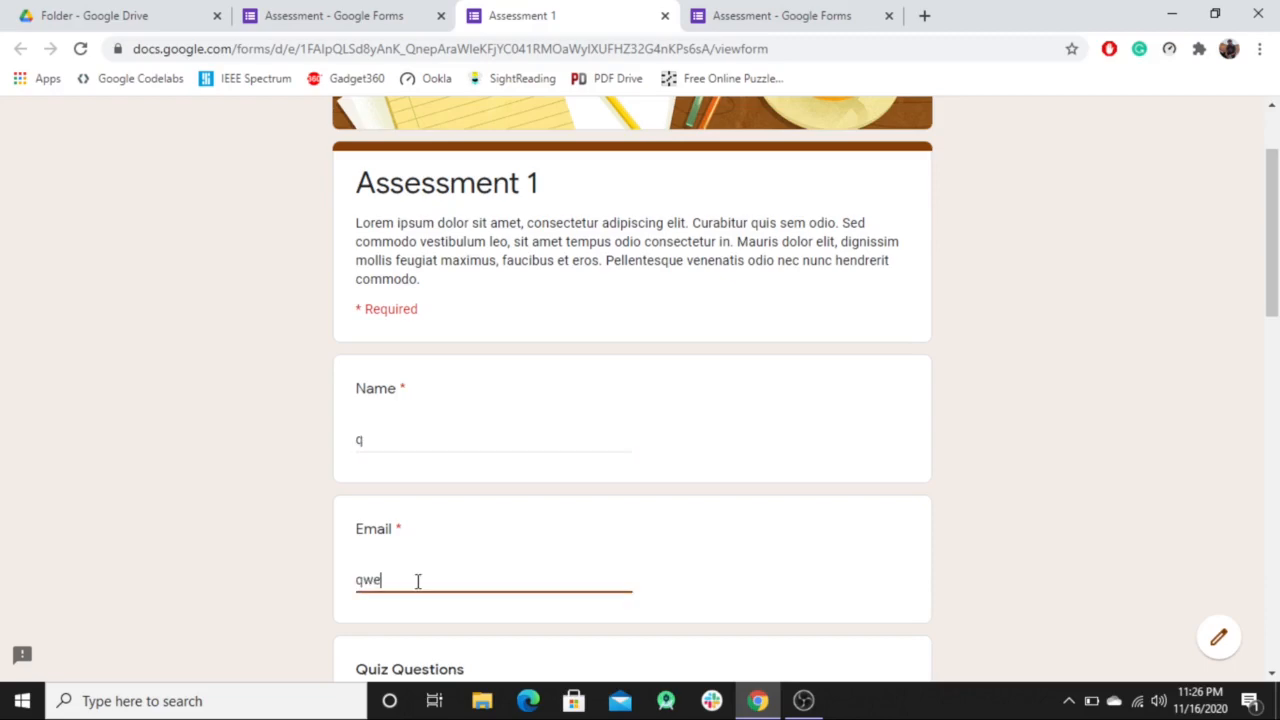
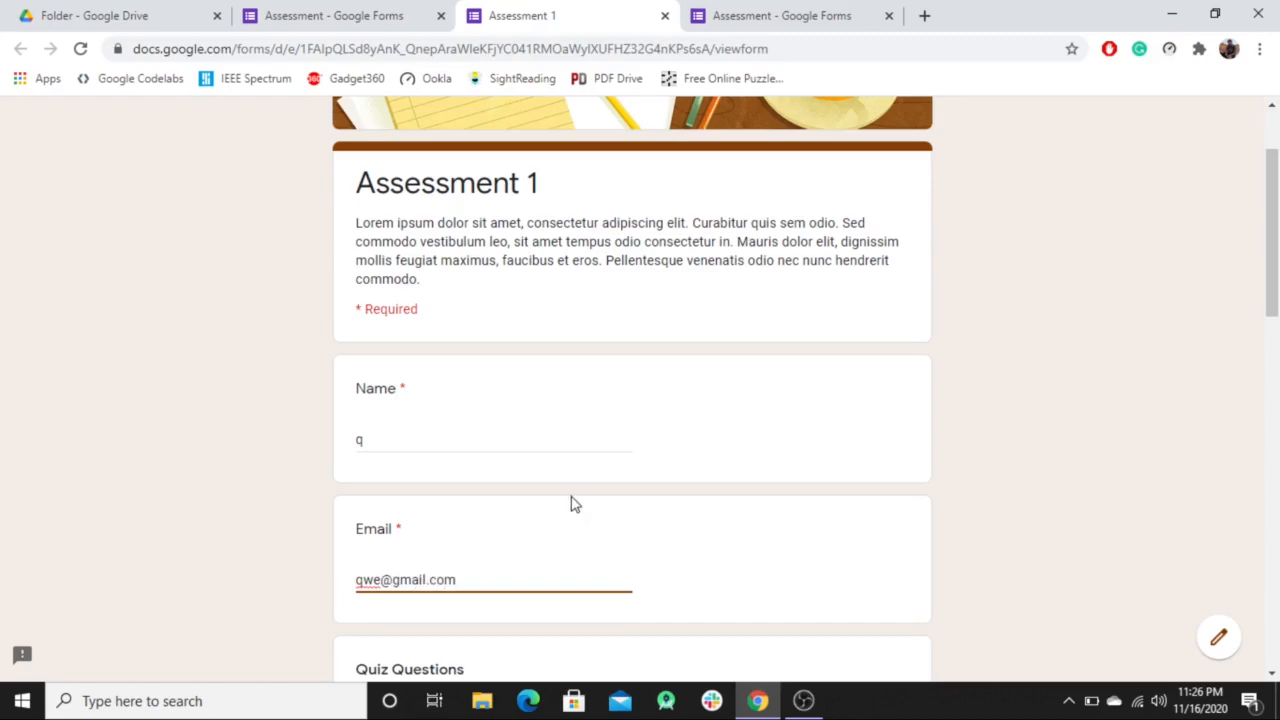
{"action": "scroll", "coordinate": [628, 525], "scroll_direction": "down", "scroll_amount": 5}
{"action": "scroll", "coordinate": [623, 508], "scroll_direction": "down", "scroll_amount": 7}
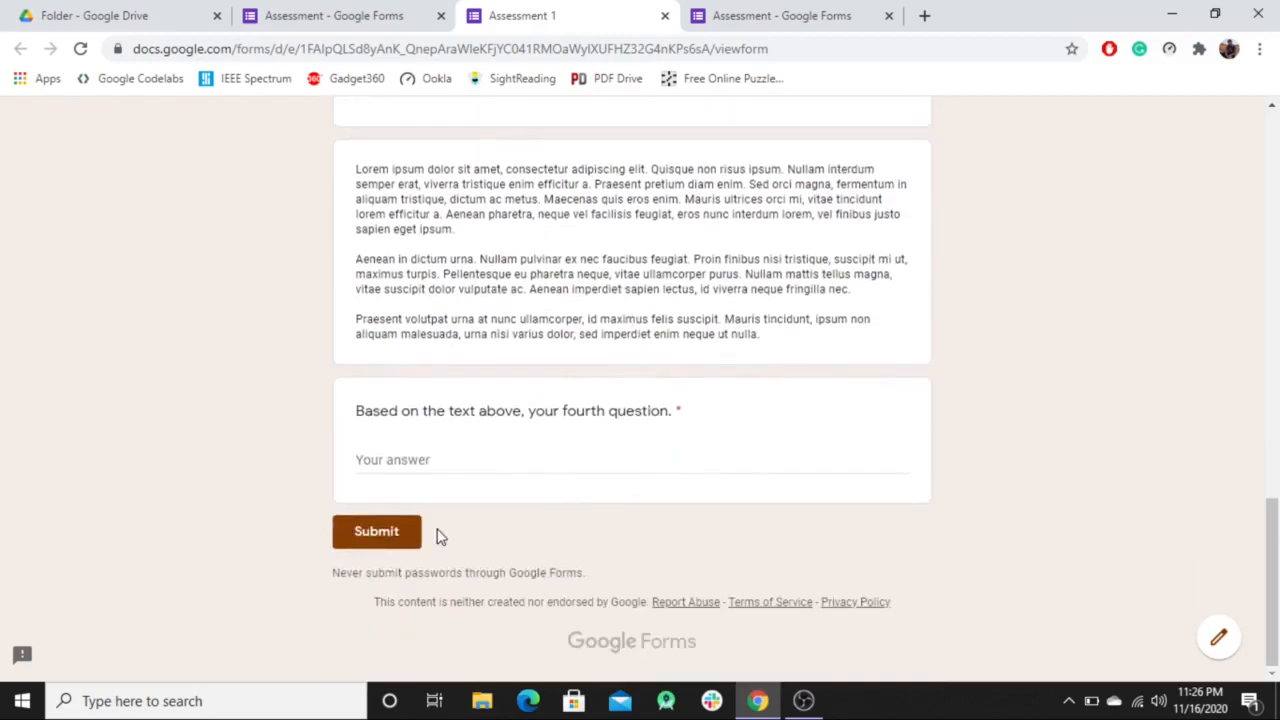
{"action": "left_click", "coordinate": [449, 469]}
{"action": "type", "text": "q"}
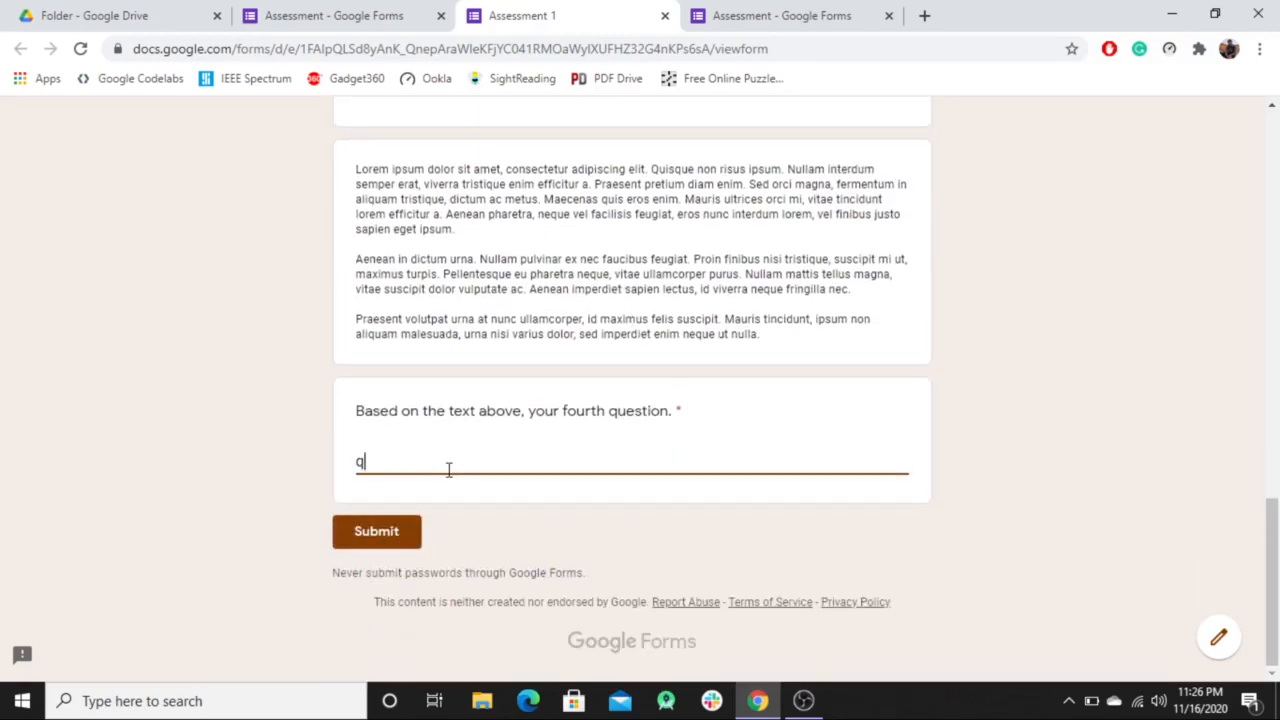
{"action": "type", "text": "werty"}
Answer the flagged third question with '123qwe' and submit the response.
{"action": "left_click", "coordinate": [385, 543]}
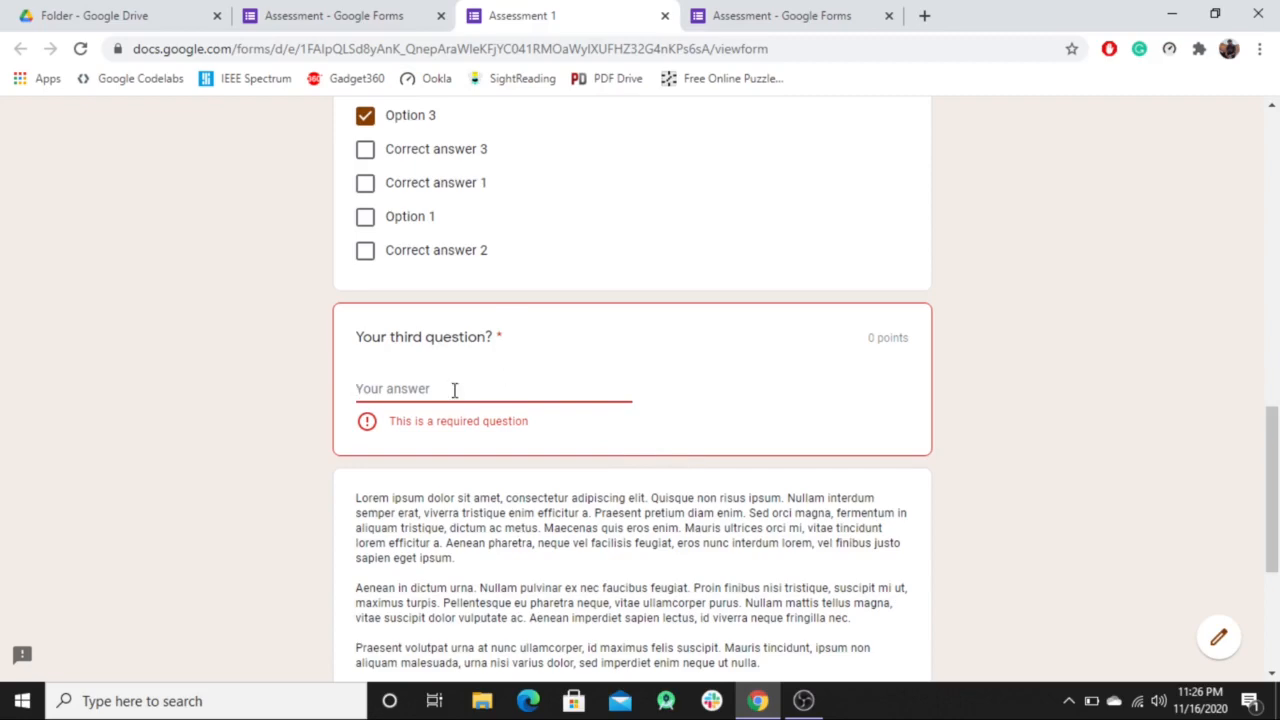
{"action": "type", "text": "123q"}
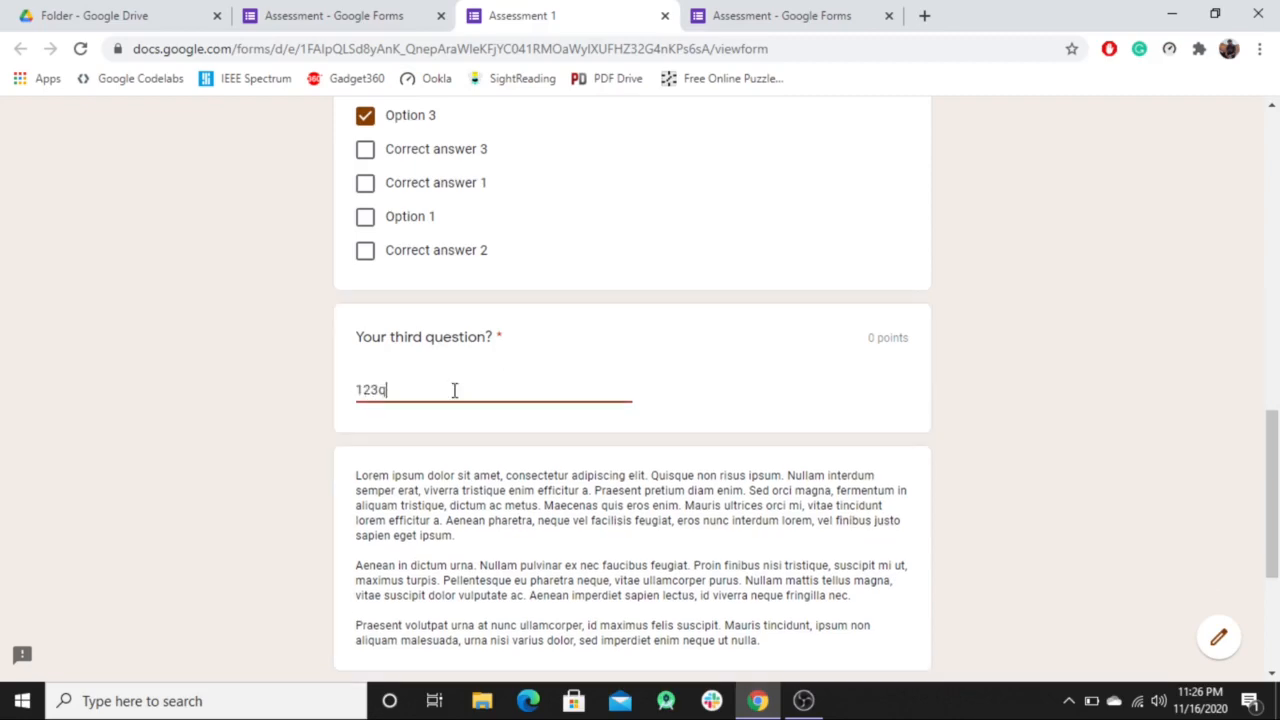
{"action": "type", "text": "we"}
{"action": "scroll", "coordinate": [454, 392], "scroll_direction": "down", "scroll_amount": 3}
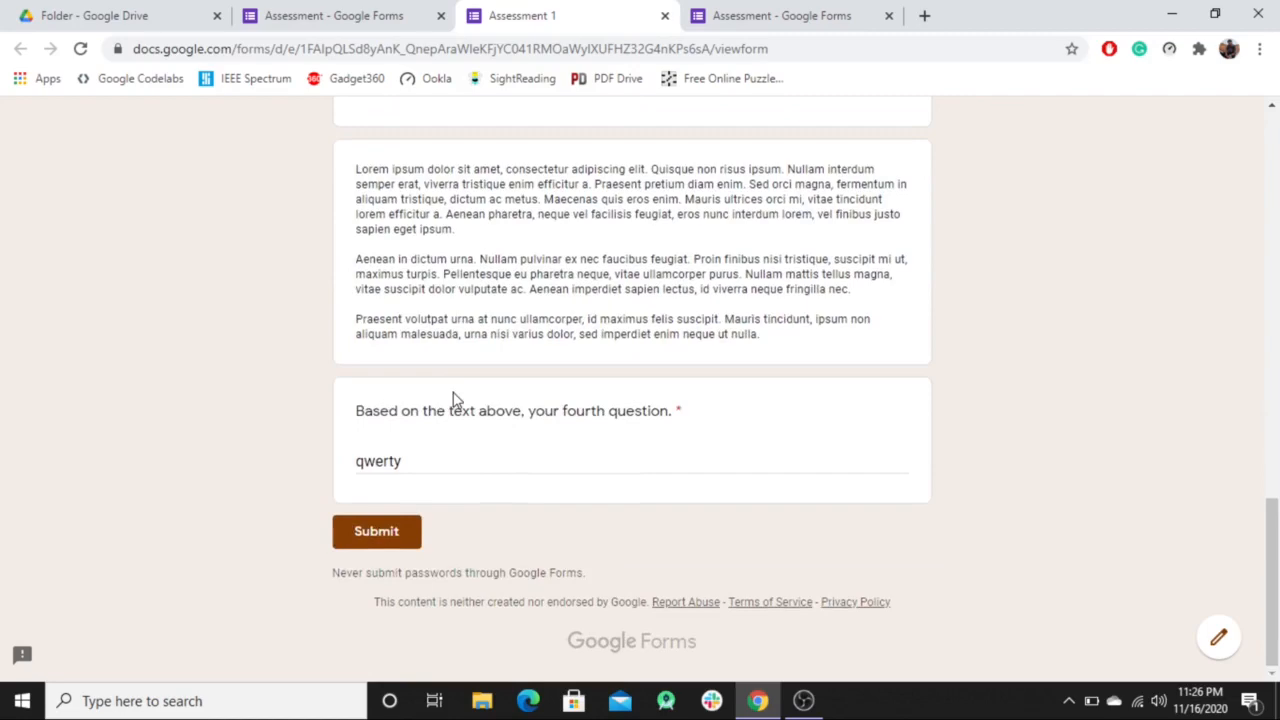
{"action": "left_click", "coordinate": [394, 540]}
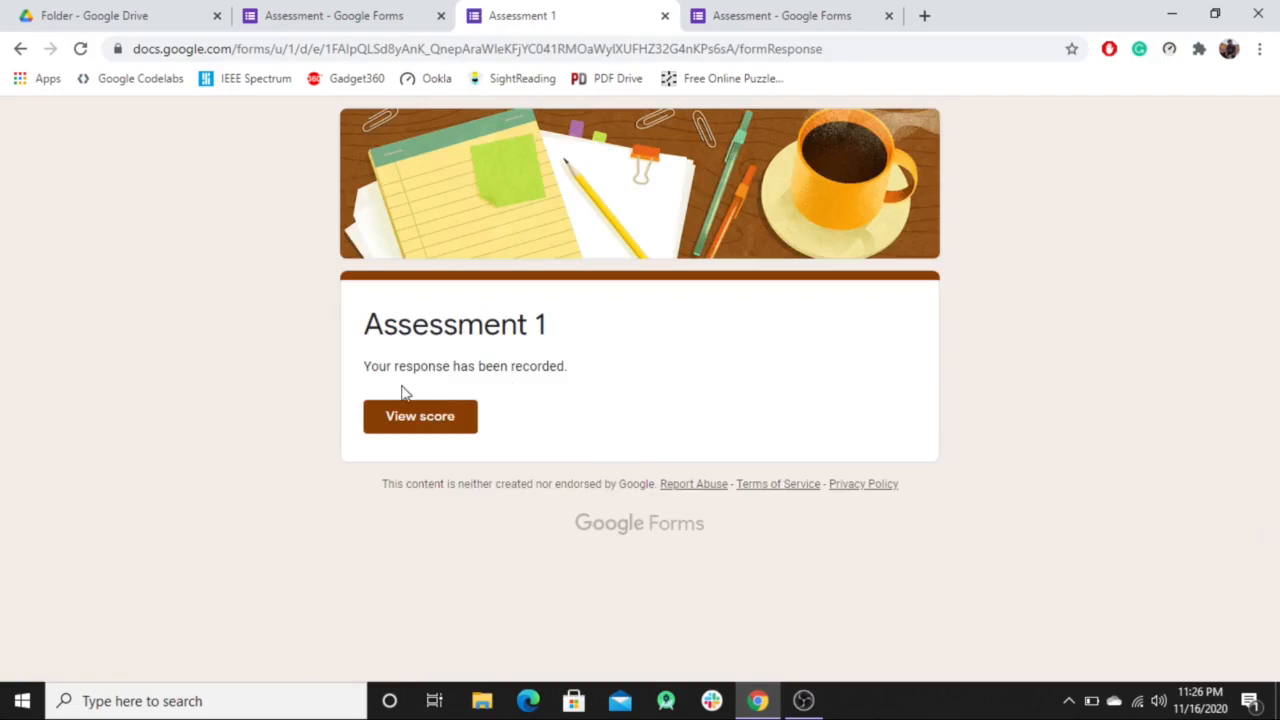
View the submitted response's 0/6 score and scroll through the graded answers and feedback.
{"action": "left_click", "coordinate": [450, 424]}
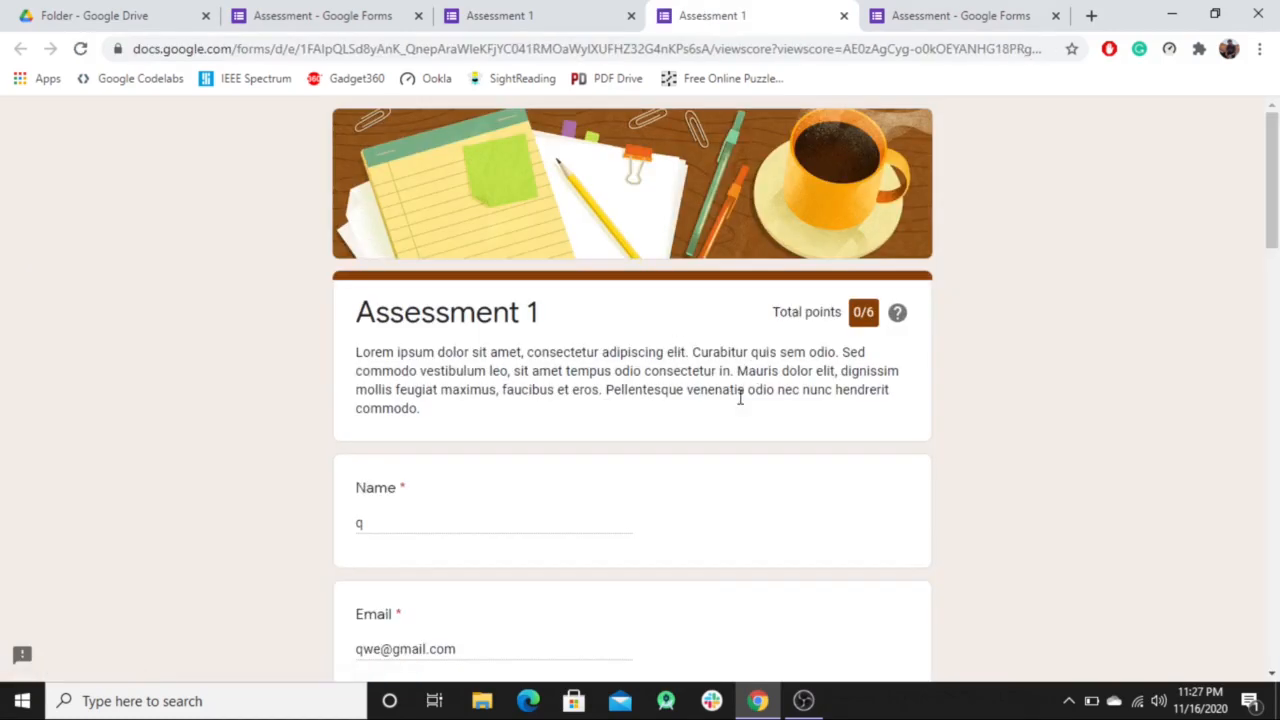
{"action": "scroll", "coordinate": [740, 400], "scroll_direction": "down", "scroll_amount": 3}
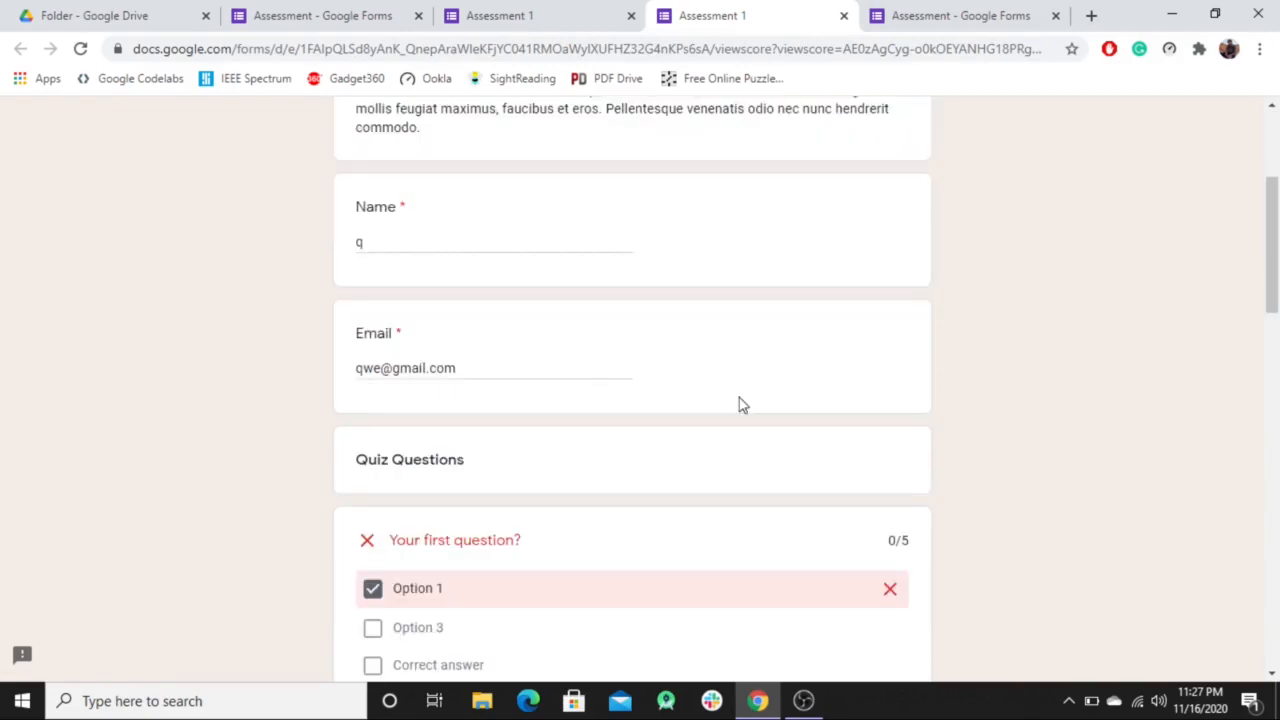
{"action": "scroll", "coordinate": [740, 404], "scroll_direction": "down", "scroll_amount": 2}
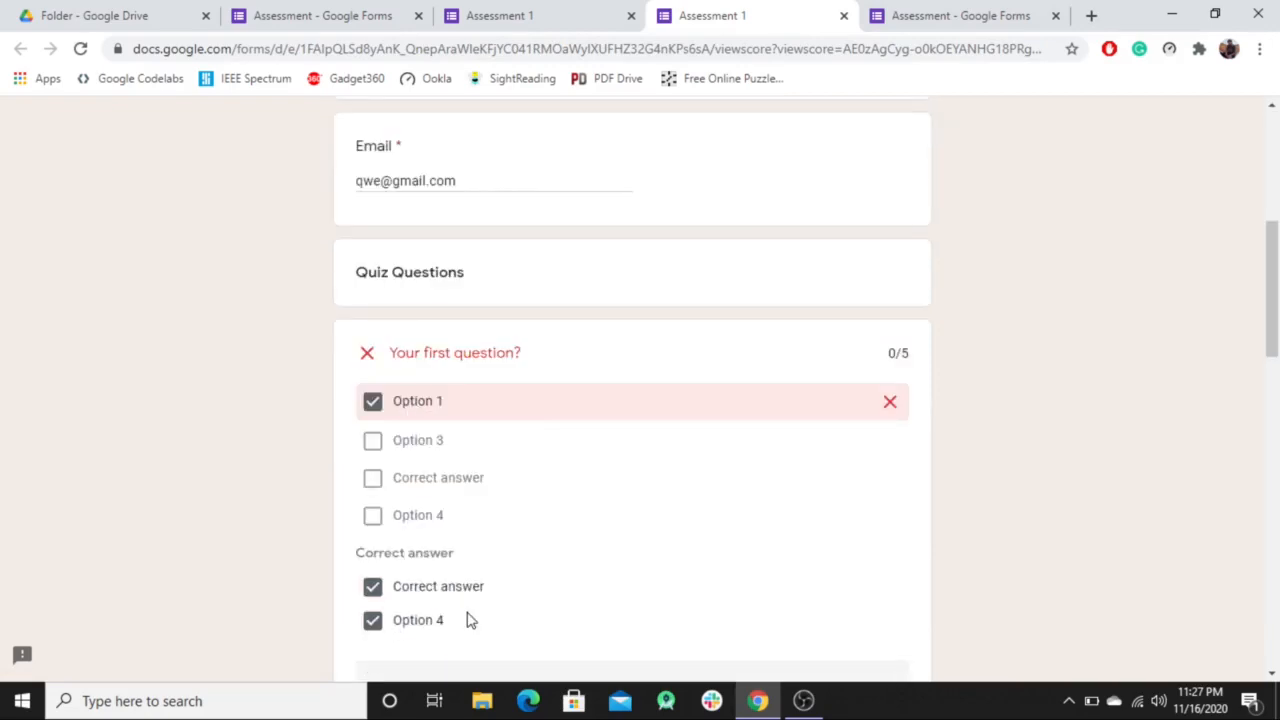
{"action": "scroll", "coordinate": [455, 590], "scroll_direction": "down", "scroll_amount": 2}
{"action": "scroll", "coordinate": [455, 500], "scroll_direction": "down", "scroll_amount": 1}
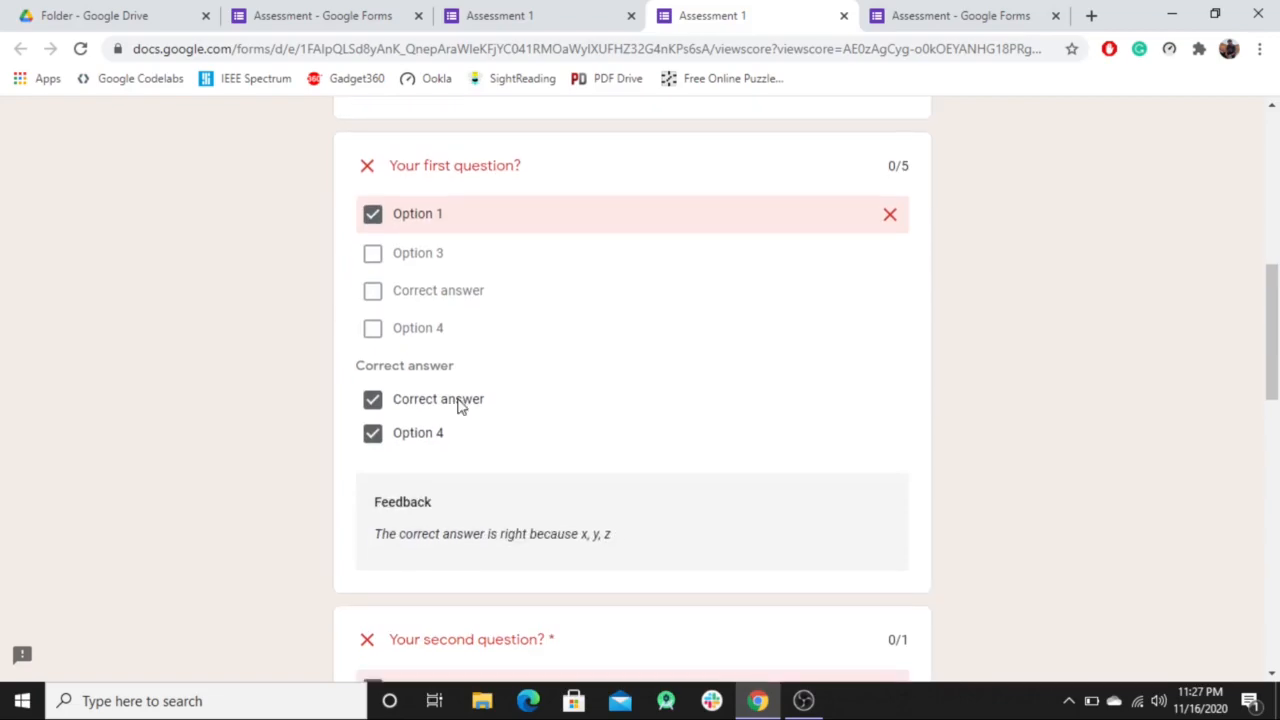
{"action": "scroll", "coordinate": [462, 412], "scroll_direction": "down", "scroll_amount": 3}
{"action": "scroll", "coordinate": [531, 437], "scroll_direction": "down", "scroll_amount": 5}
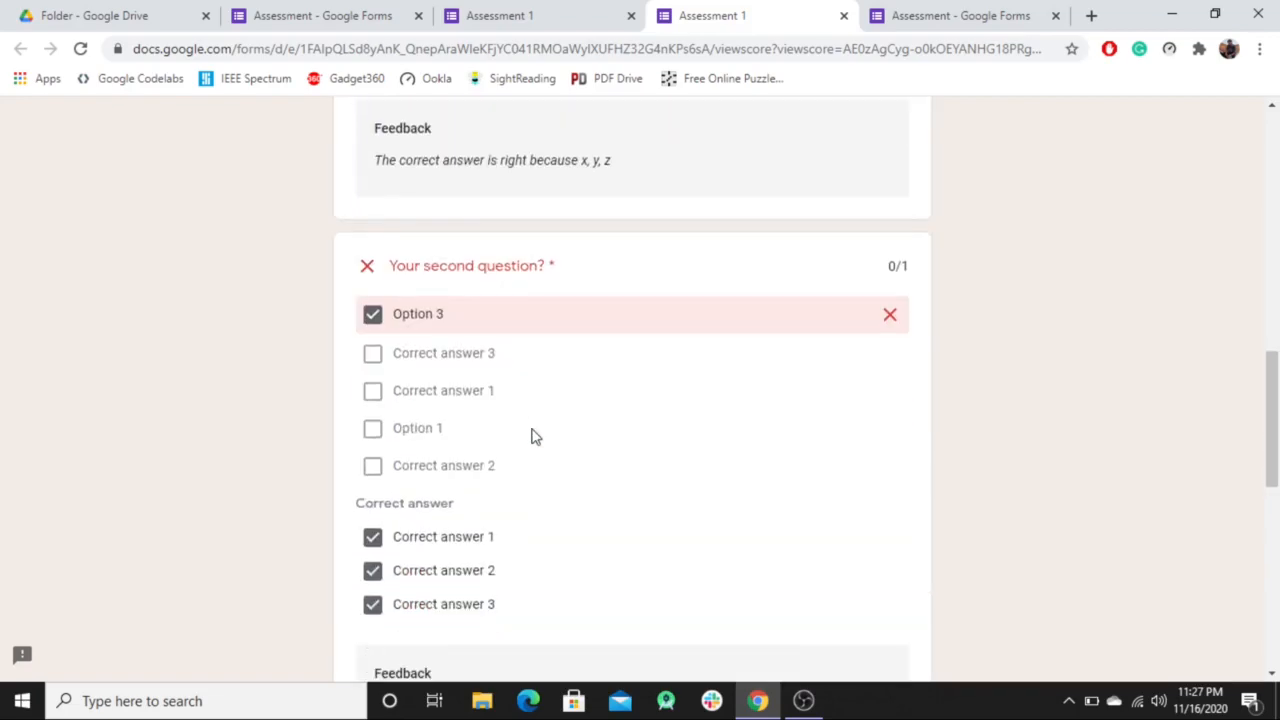
{"action": "scroll", "coordinate": [537, 434], "scroll_direction": "down", "scroll_amount": 2}
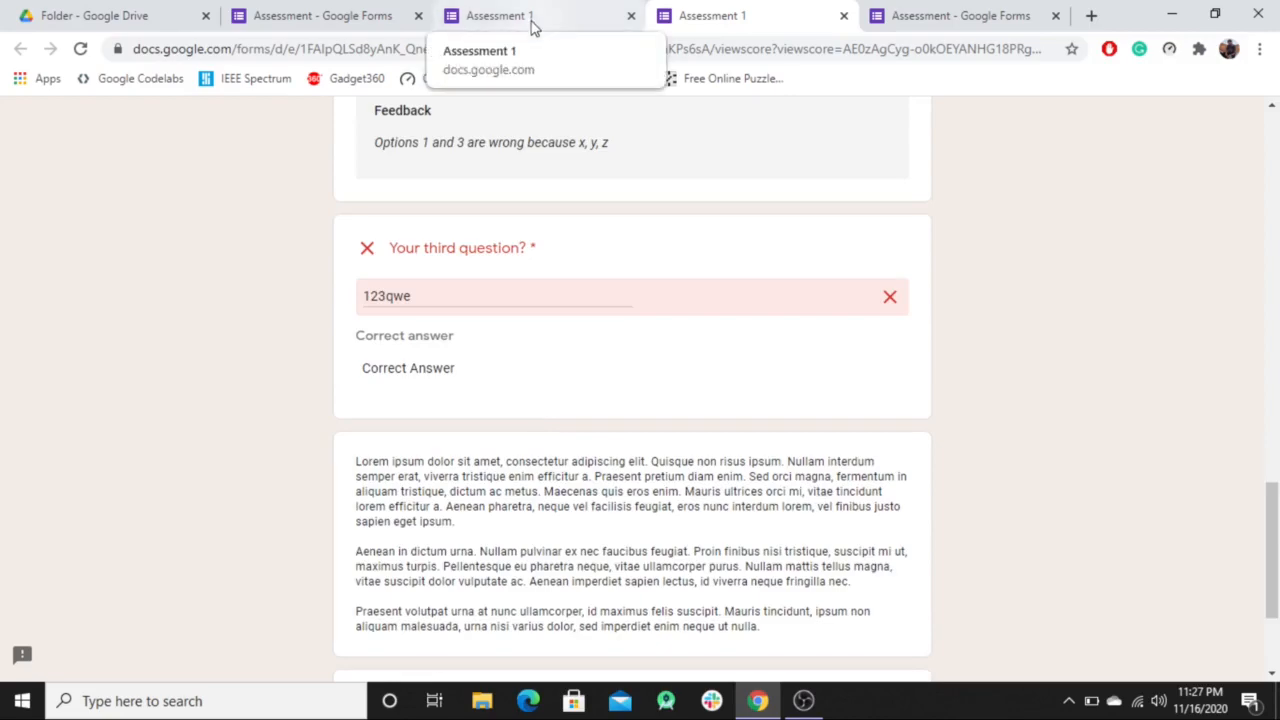
{"action": "left_click", "coordinate": [320, 20]}
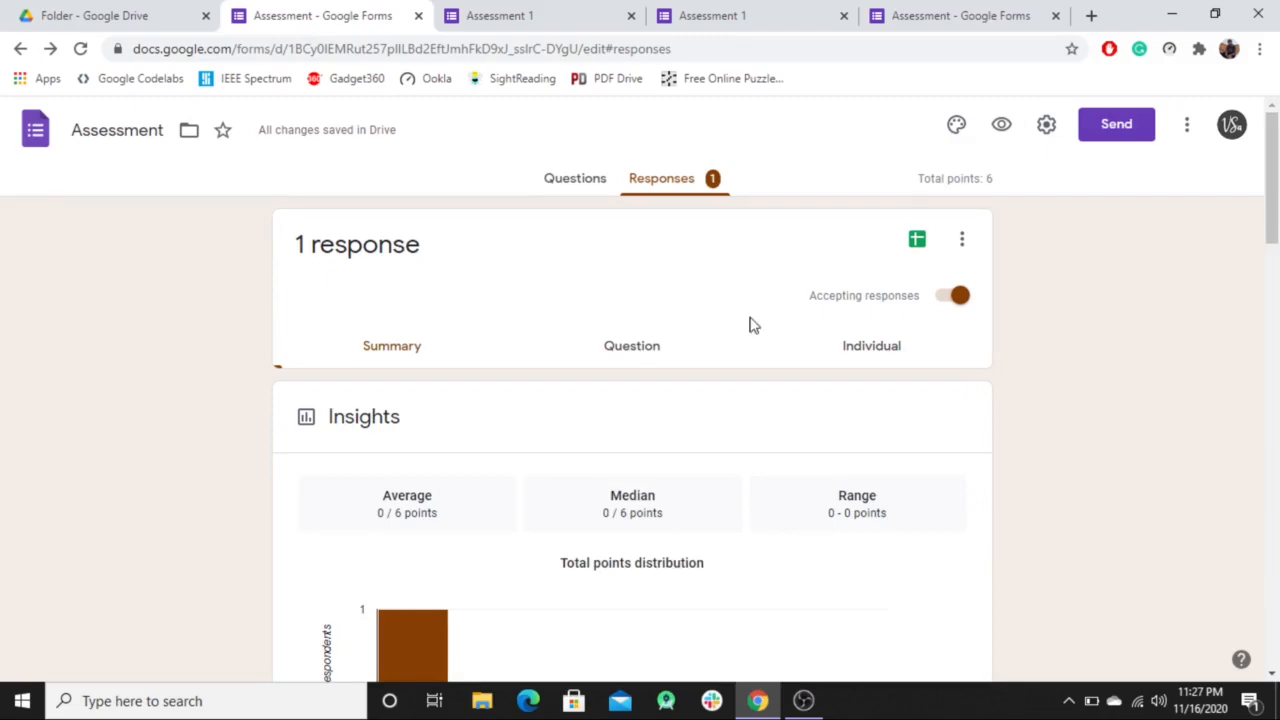
Review the Responses summary, highlighting the submitted Name and email answers.
{"action": "scroll", "coordinate": [700, 320], "scroll_direction": "down", "scroll_amount": 2}
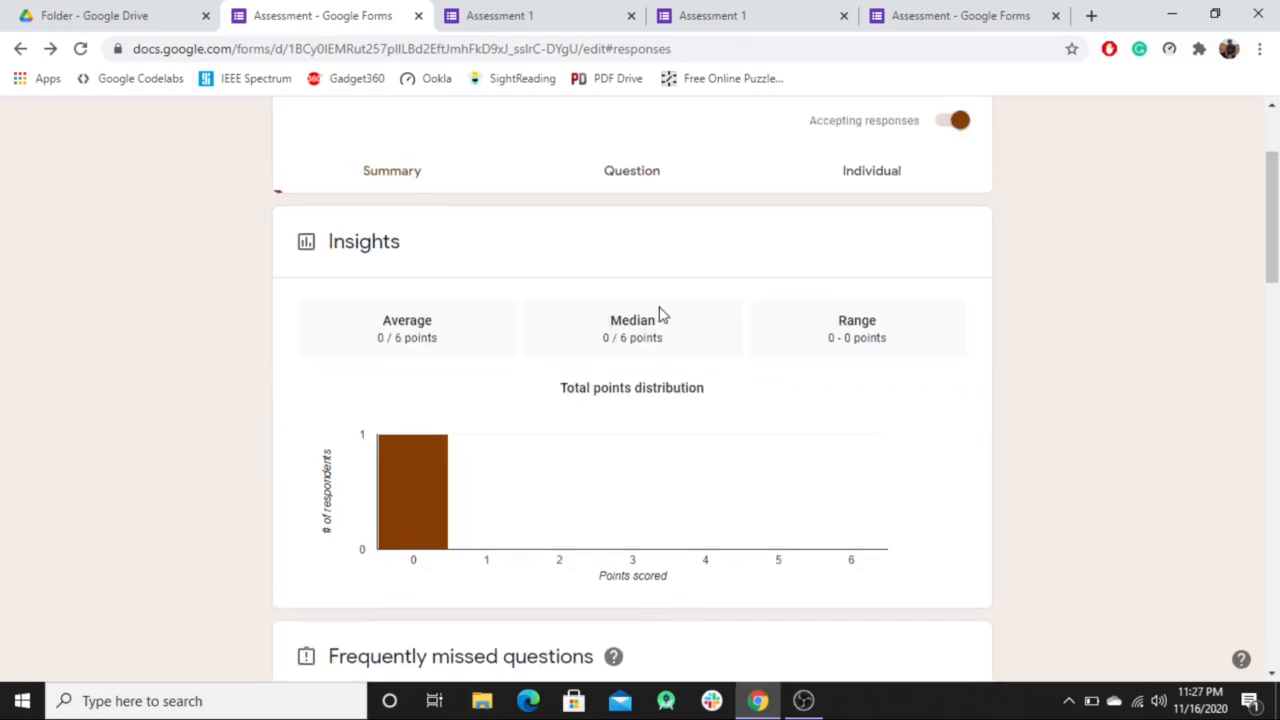
{"action": "scroll", "coordinate": [429, 320], "scroll_direction": "up", "scroll_amount": 1}
{"action": "scroll", "coordinate": [503, 460], "scroll_direction": "down", "scroll_amount": 2}
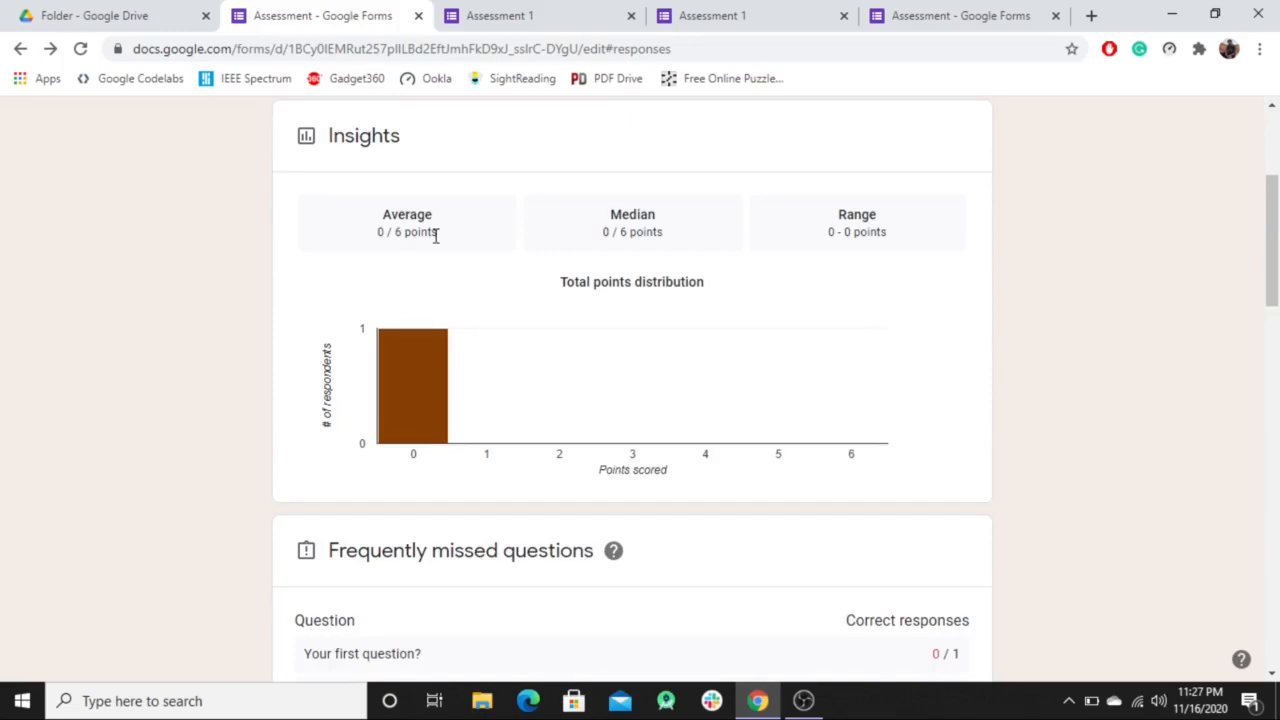
{"action": "scroll", "coordinate": [425, 400], "scroll_direction": "down", "scroll_amount": 3}
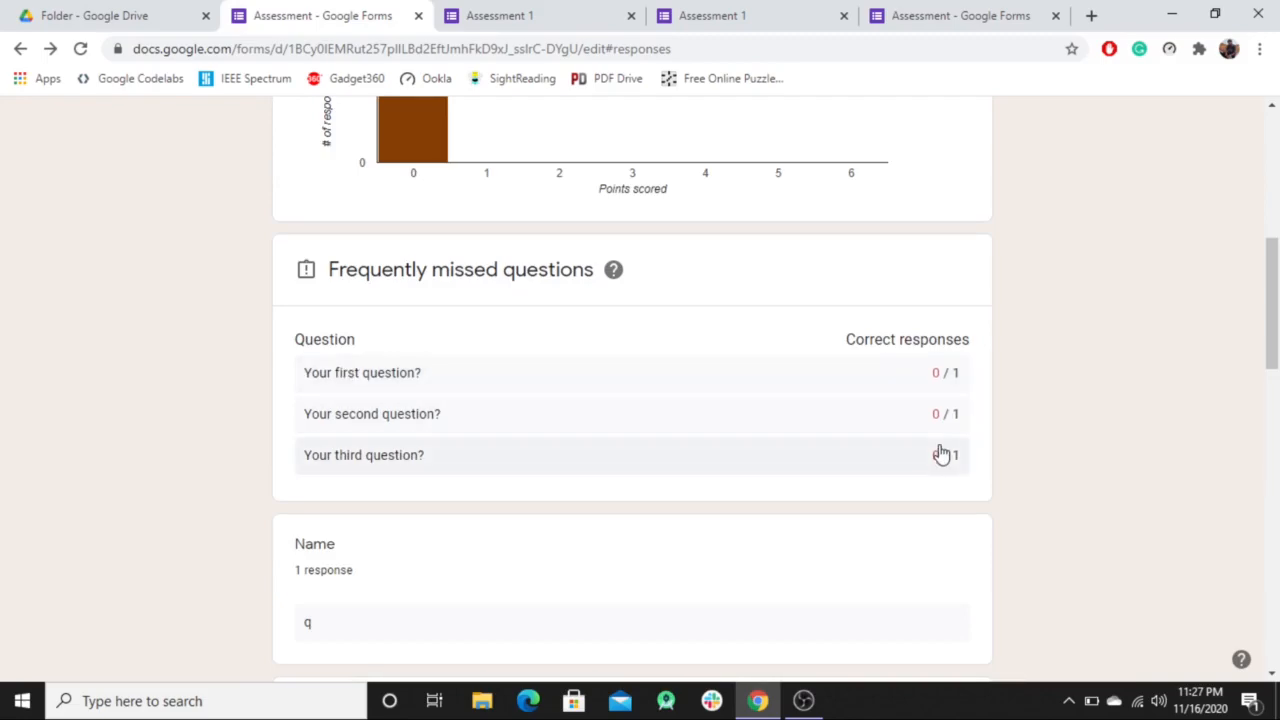
{"action": "scroll", "coordinate": [941, 454], "scroll_direction": "down", "scroll_amount": 2}
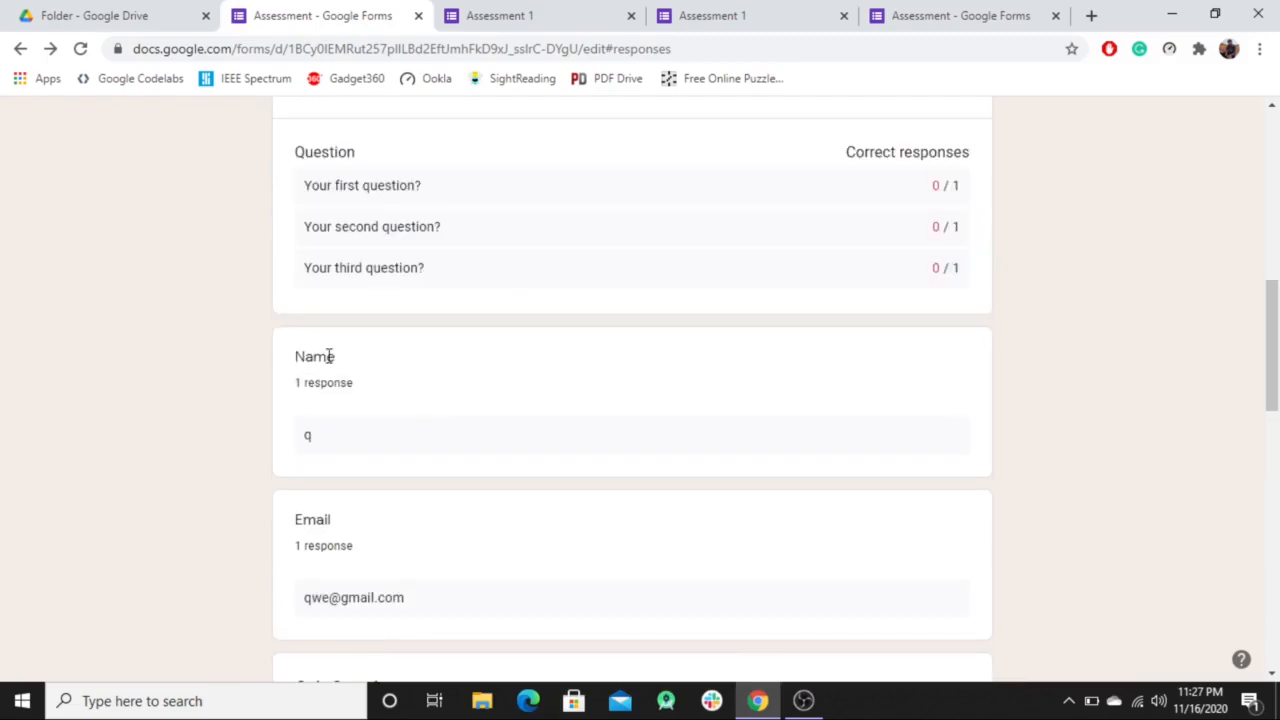
{"action": "scroll", "coordinate": [337, 494], "scroll_direction": "down", "scroll_amount": 1}
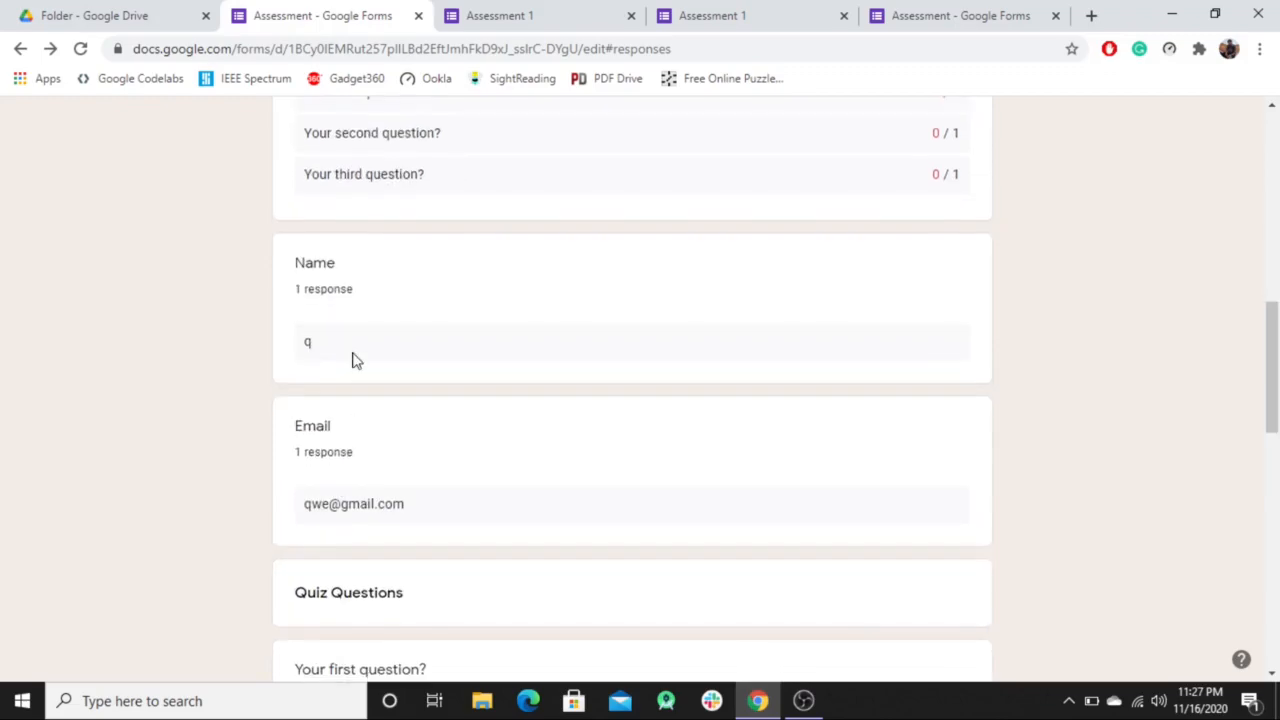
{"action": "left_click_drag", "start_coordinate": [354, 290], "coordinate": [286, 286]}
{"action": "left_click_drag", "start_coordinate": [349, 351], "coordinate": [300, 352]}
{"action": "left_click_drag", "start_coordinate": [429, 503], "coordinate": [293, 527]}
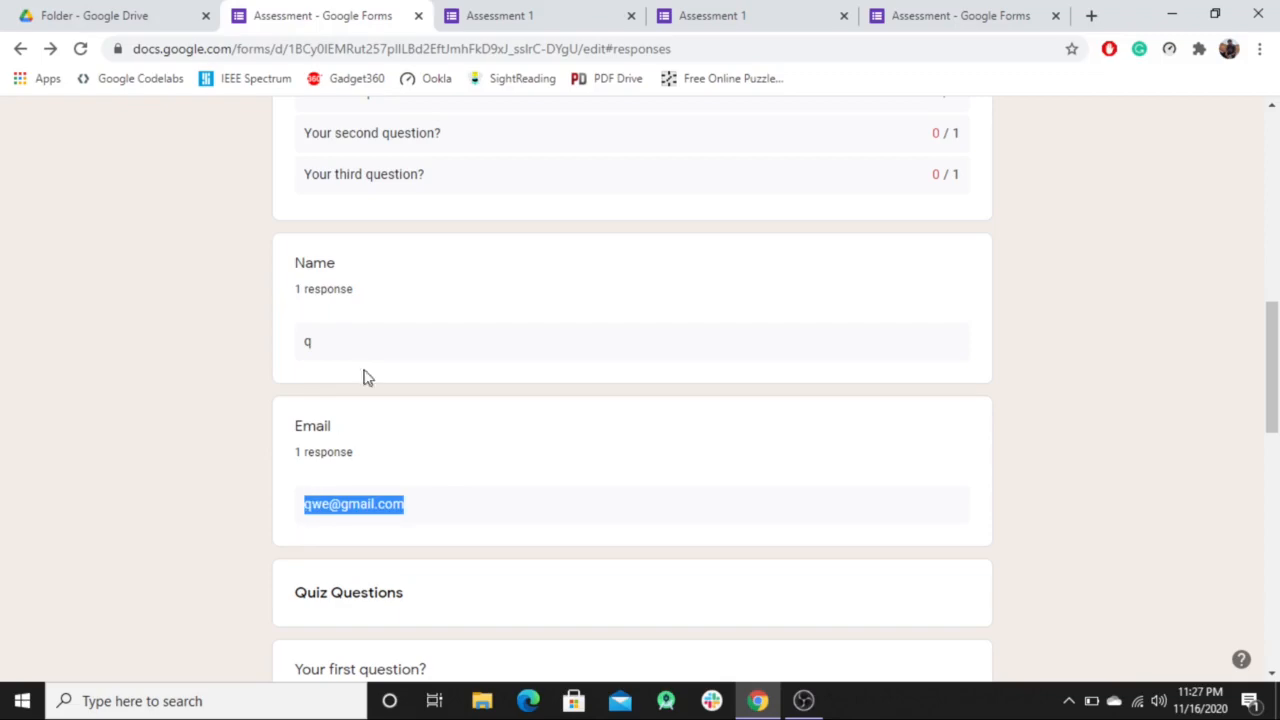
{"action": "left_click_drag", "start_coordinate": [366, 286], "coordinate": [277, 264]}
{"action": "left_click_drag", "start_coordinate": [367, 442], "coordinate": [273, 418]}
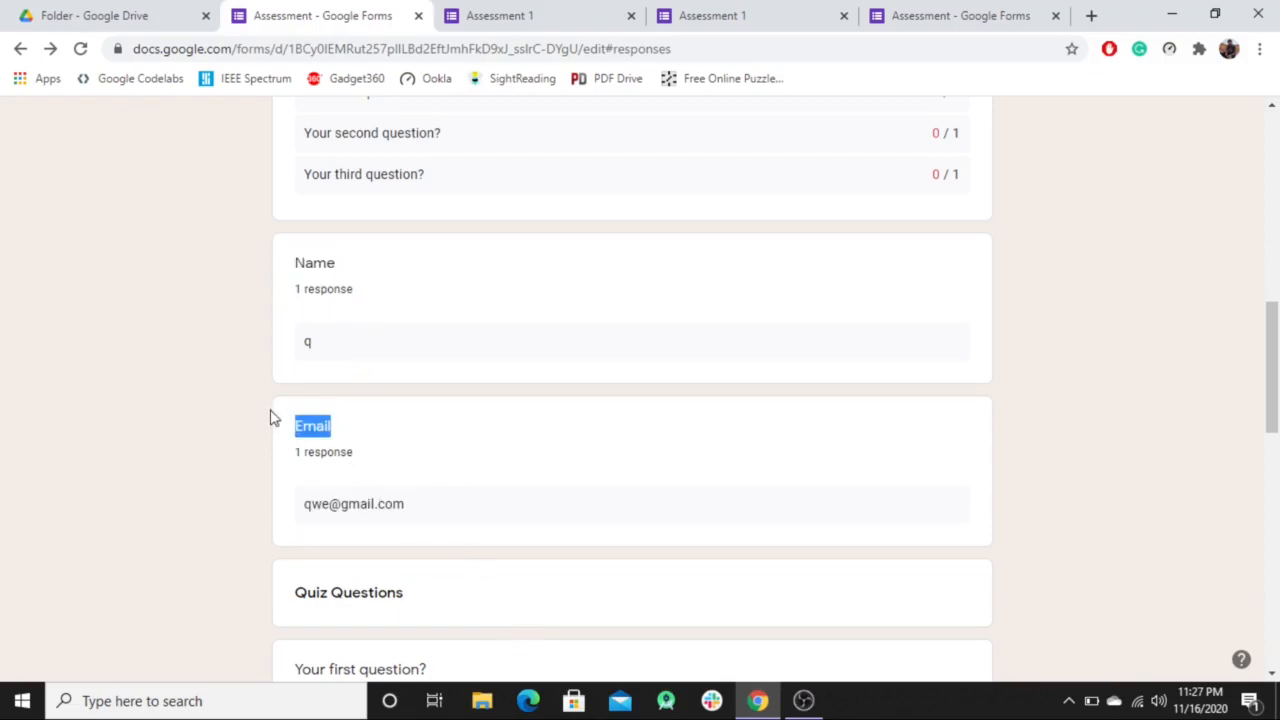
{"action": "scroll", "coordinate": [638, 571], "scroll_direction": "down", "scroll_amount": 3}
{"action": "scroll", "coordinate": [605, 313], "scroll_direction": "down", "scroll_amount": 2}
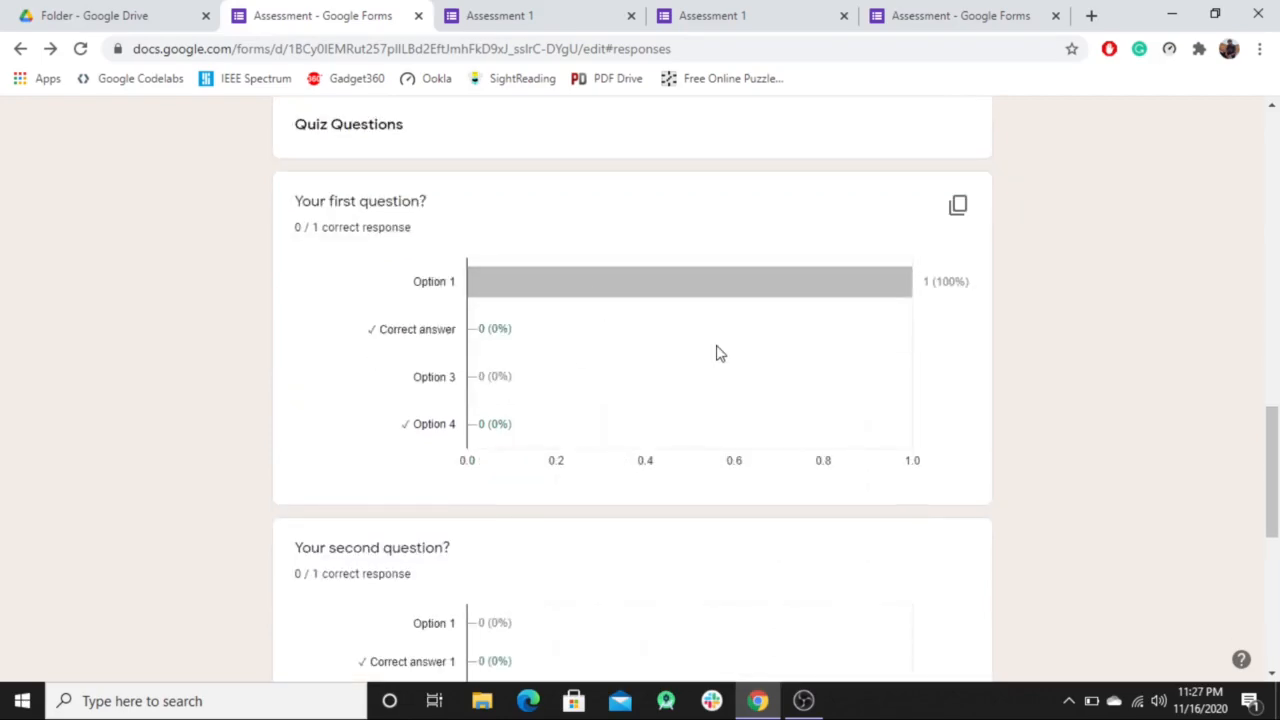
{"action": "scroll", "coordinate": [791, 360], "scroll_direction": "up", "scroll_amount": 10}
{"action": "scroll", "coordinate": [791, 360], "scroll_direction": "up", "scroll_amount": 2}
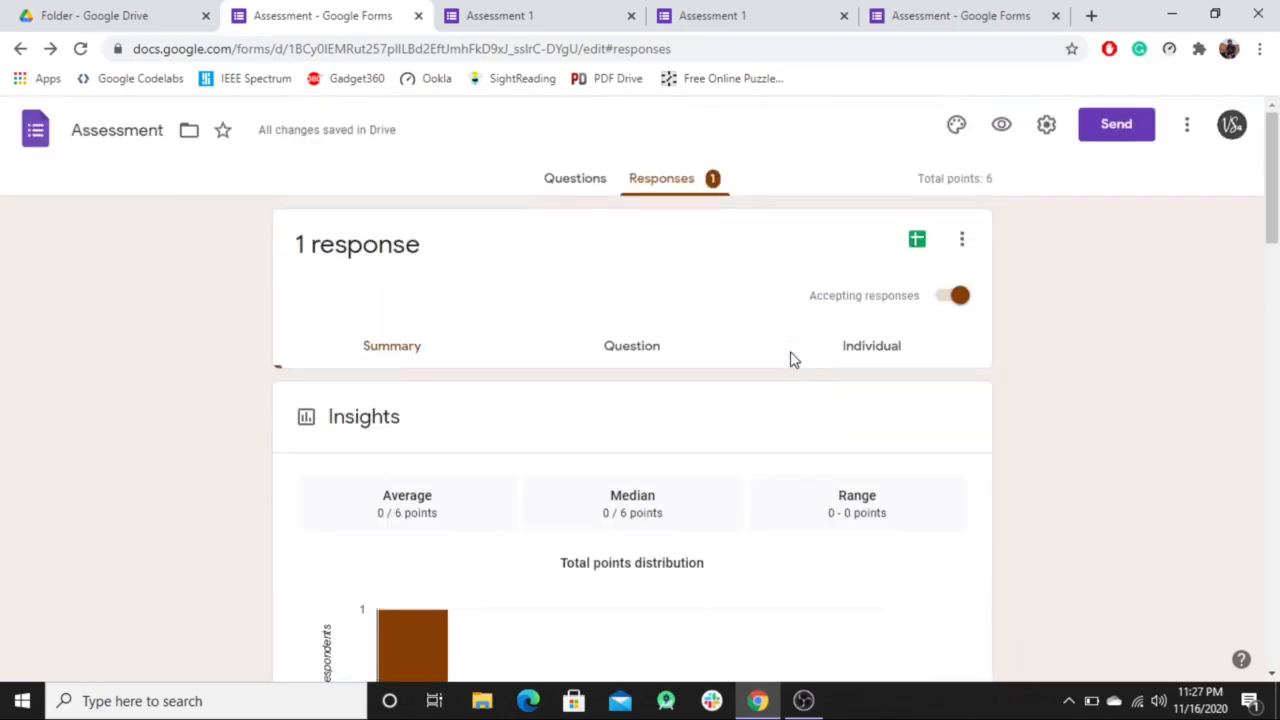
Show the responses question by question, starting with Name (1 of 6).
{"action": "left_click", "coordinate": [650, 352]}
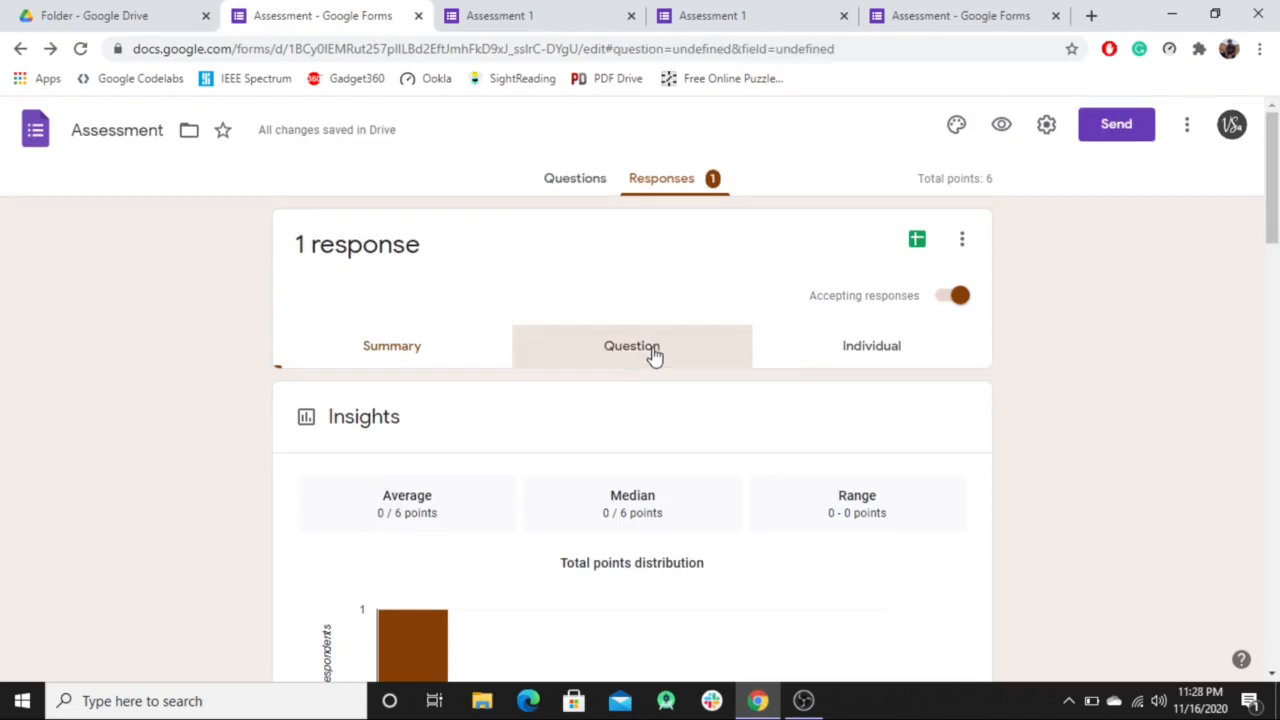
{"action": "scroll", "coordinate": [423, 283], "scroll_direction": "down", "scroll_amount": 1}
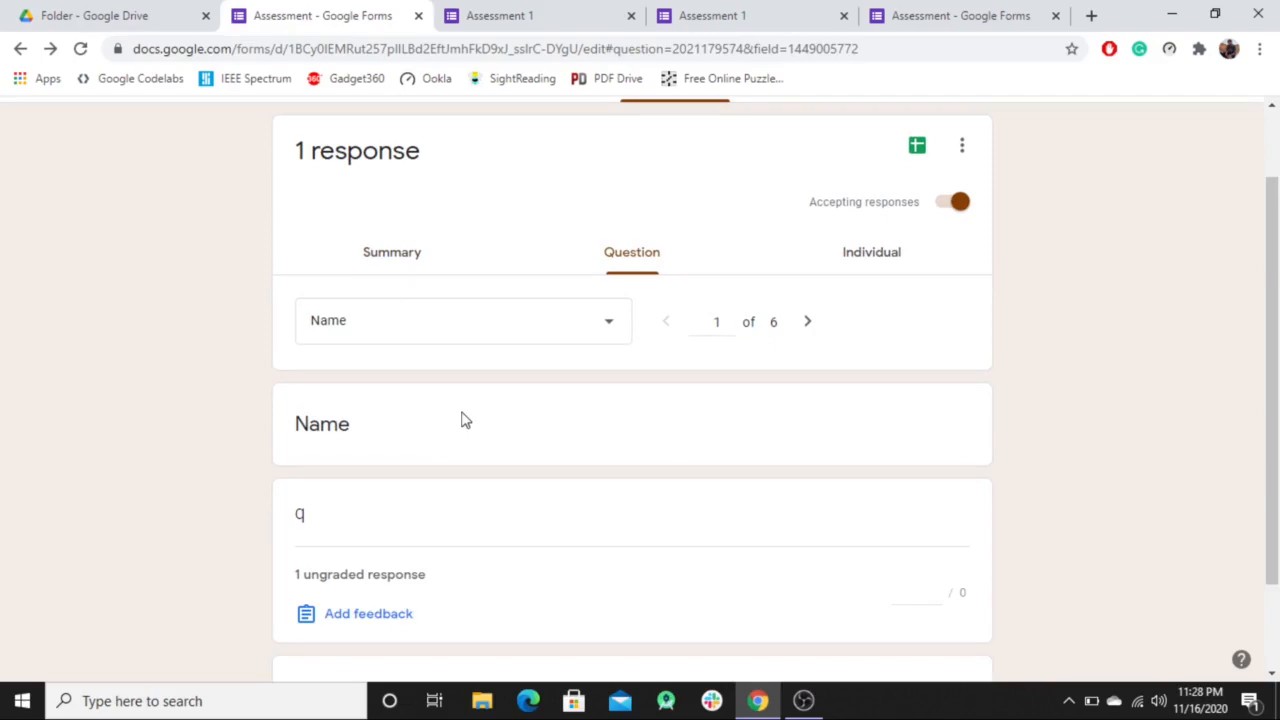
{"action": "scroll", "coordinate": [462, 419], "scroll_direction": "down", "scroll_amount": 2}
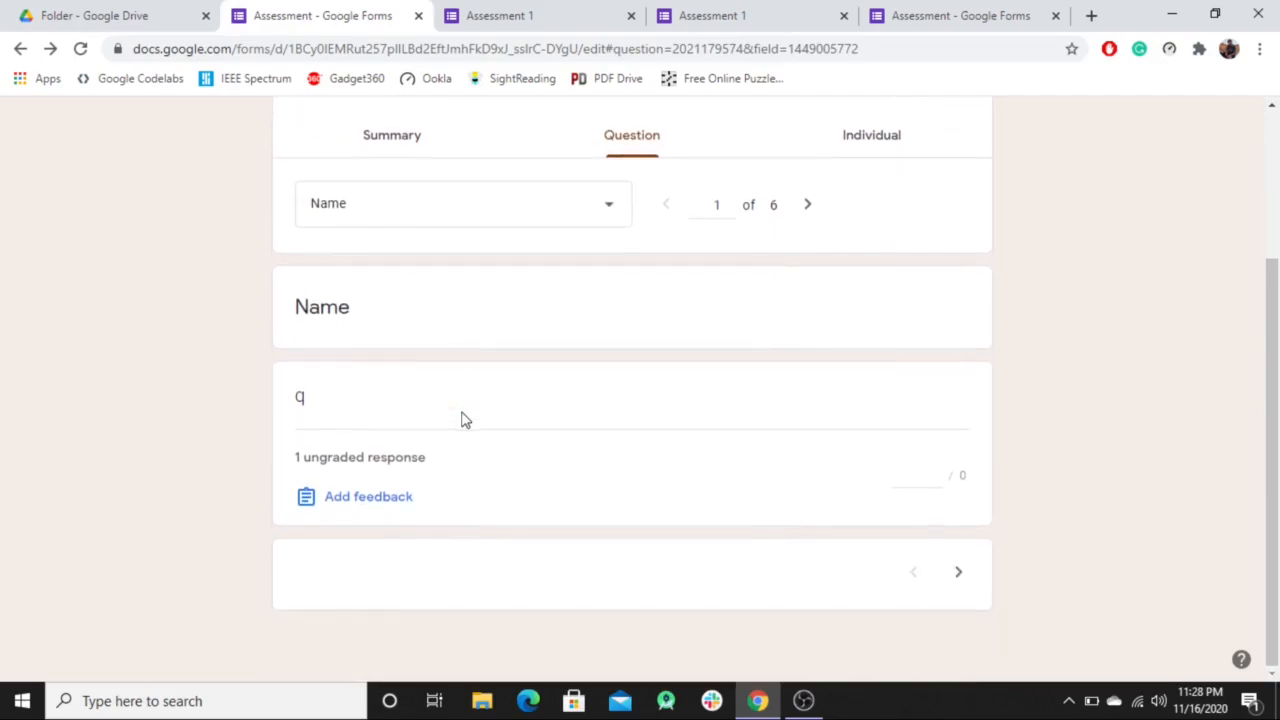